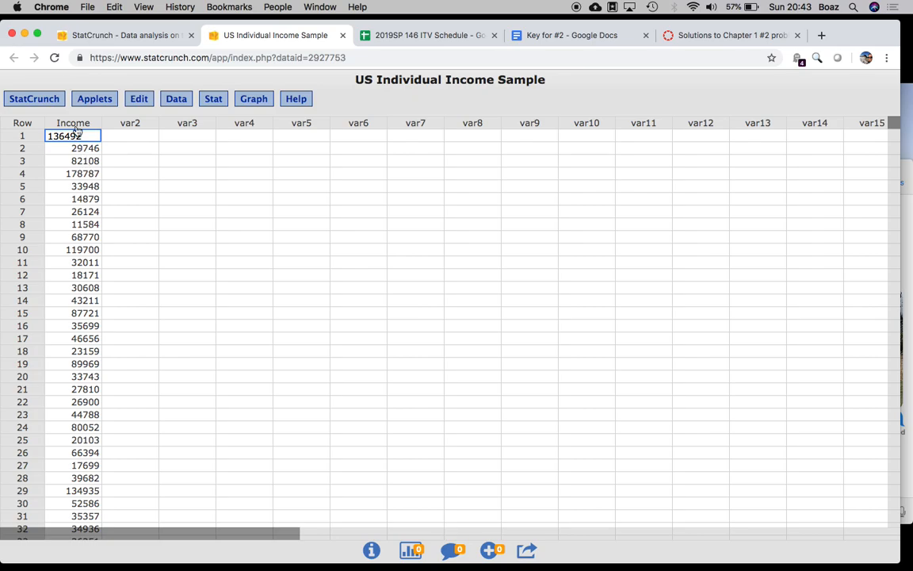
Set up a Histogram with Sliders applet on the Income column
scroll(79, 253, down, 10)
scroll(80, 255, down, 20)
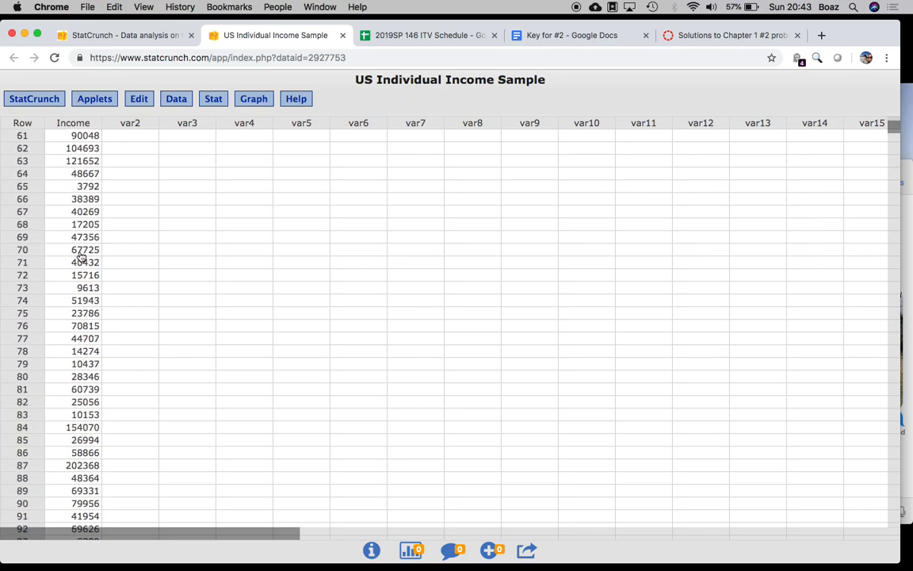
scroll(80, 256, up, 20)
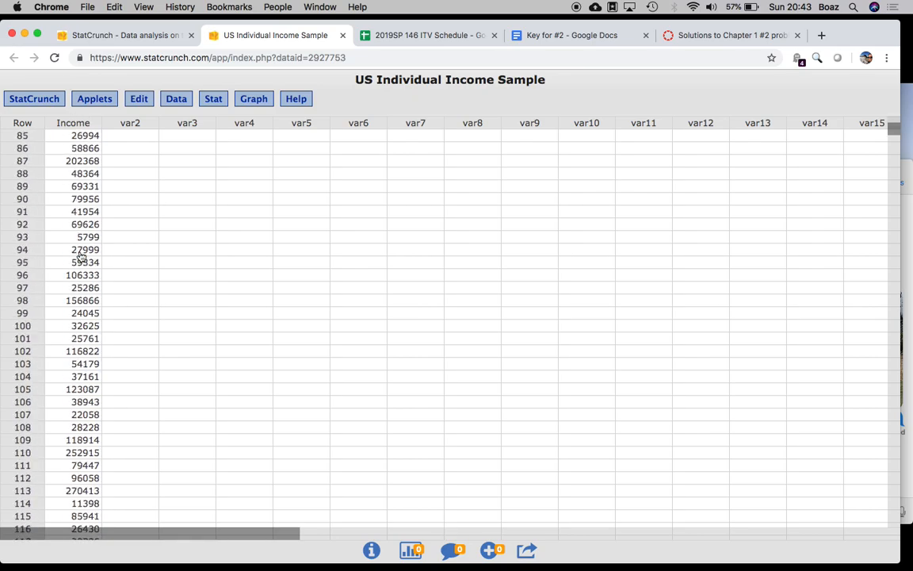
scroll(80, 256, up, 2)
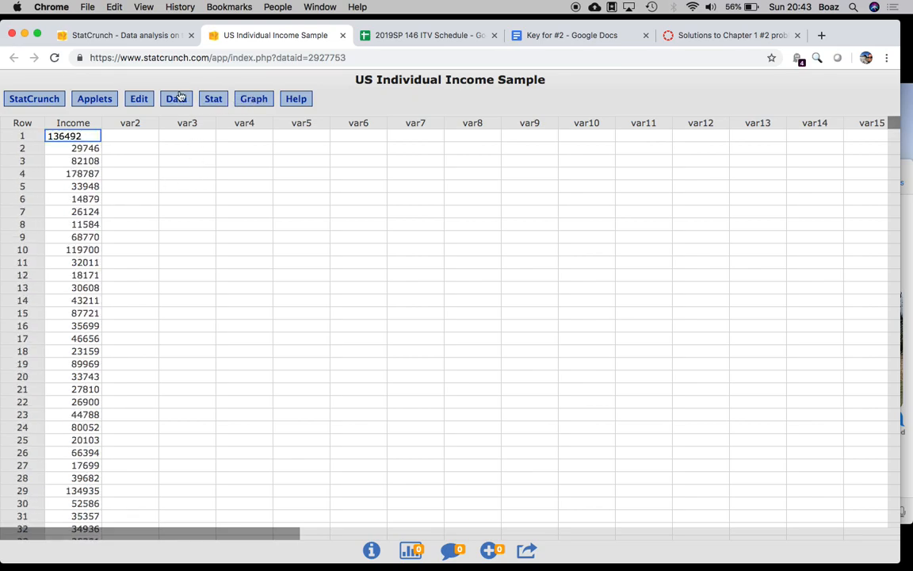
click(95, 99)
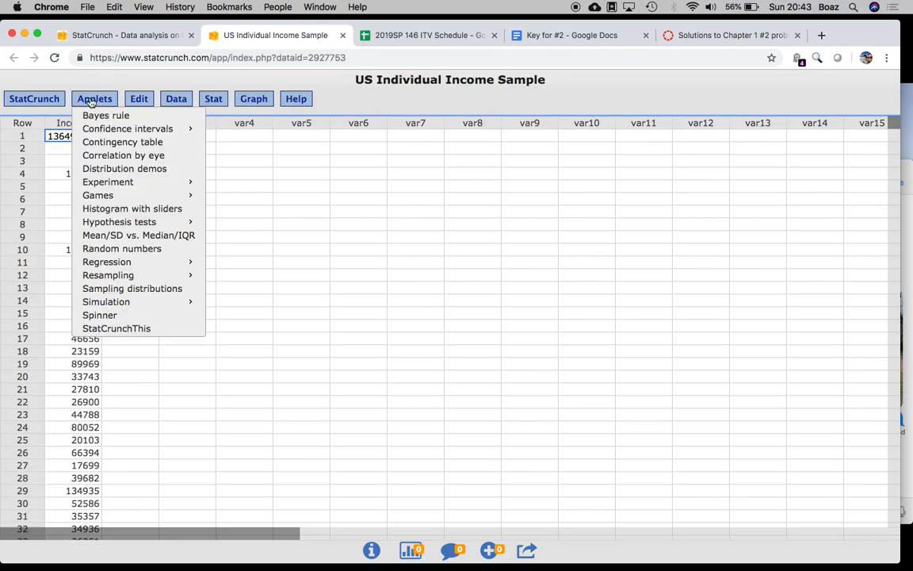
click(119, 208)
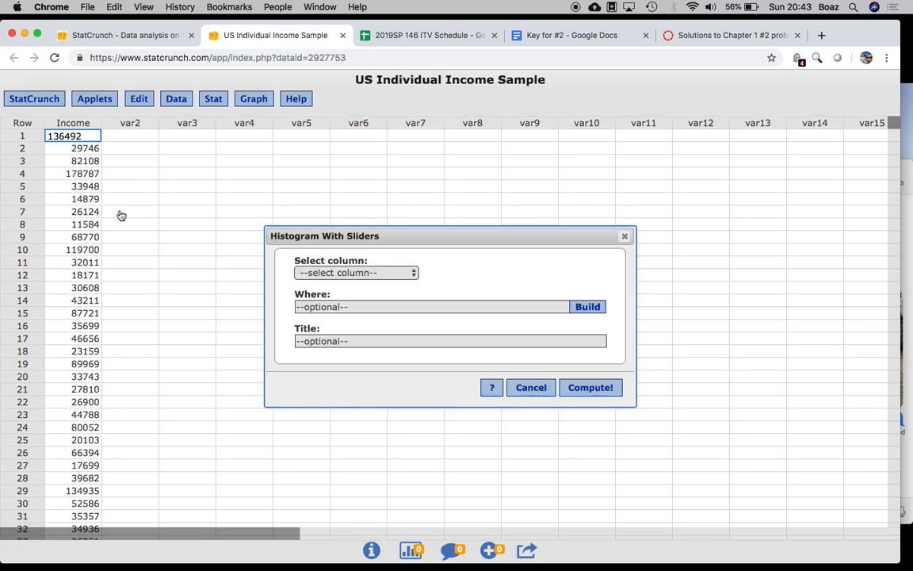
click(365, 275)
click(351, 284)
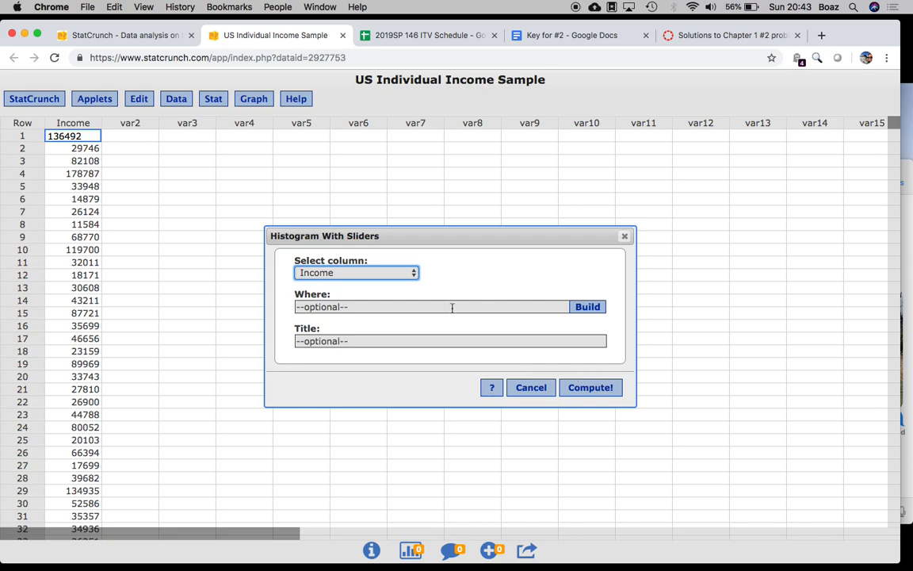
Title the histogram "US Individual Income" and compute it
click(386, 338)
text(US)
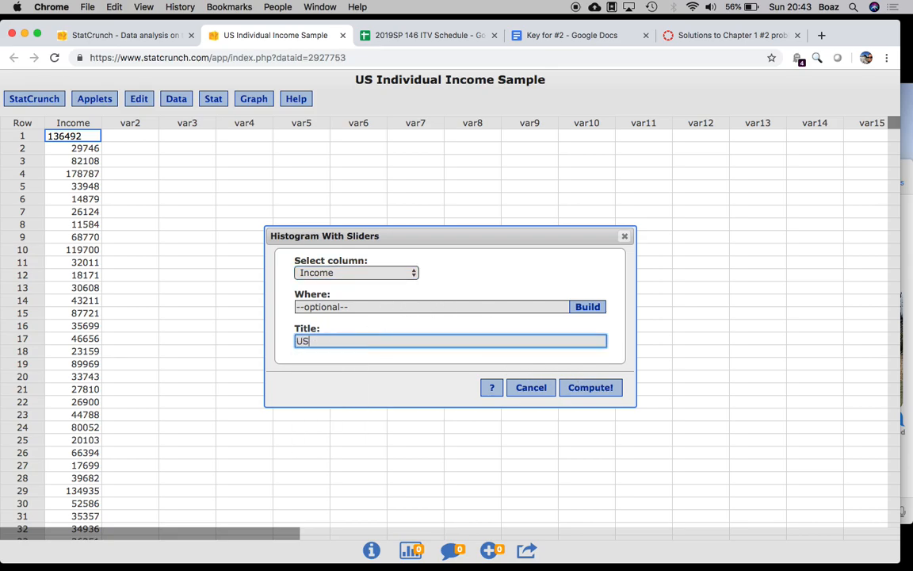
text( Individucal)
key(BackSpace)
key(BackSpace)
key(BackSpace)
text(al Income)
click(593, 387)
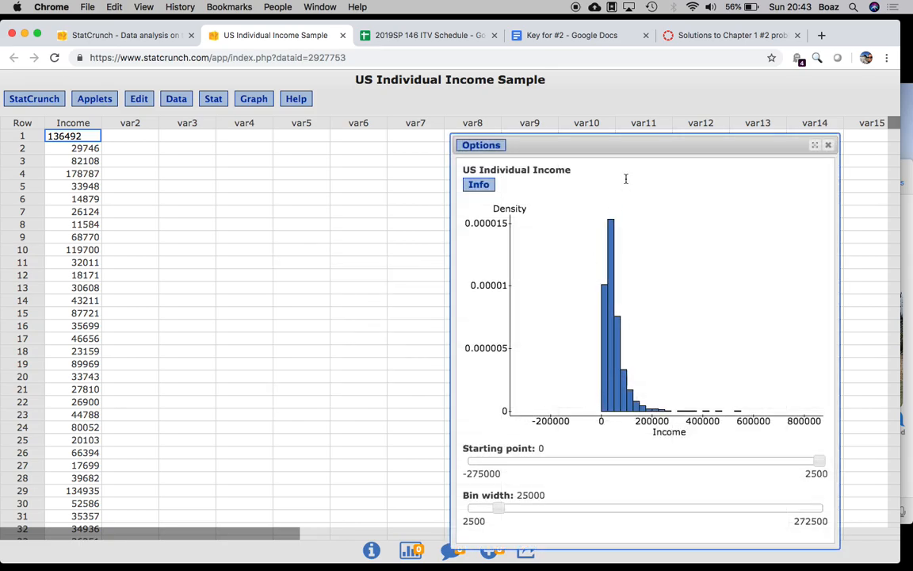
Maximize the histogram window and inspect the bars from the lowest incomes to the far upper tail
drag(606, 145, 522, 127)
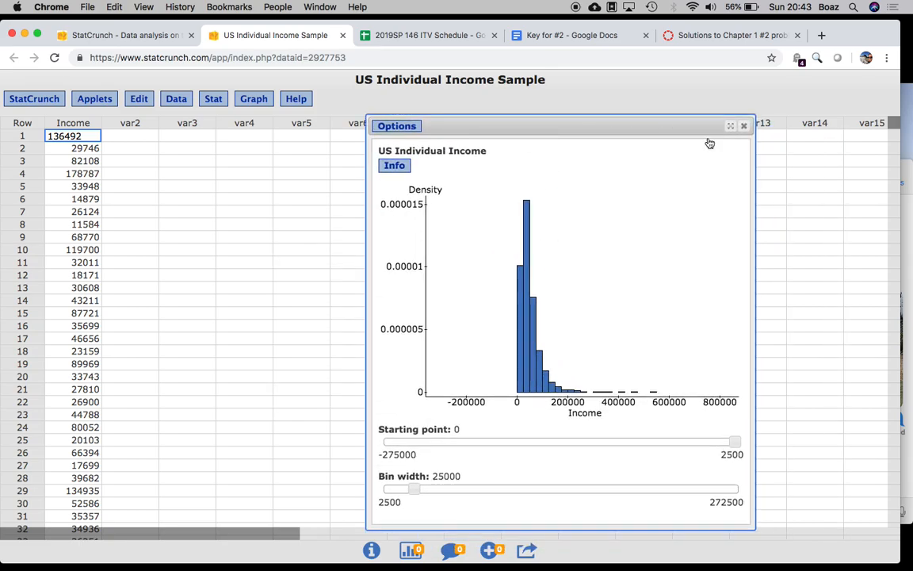
click(730, 126)
mouse_move(286, 334)
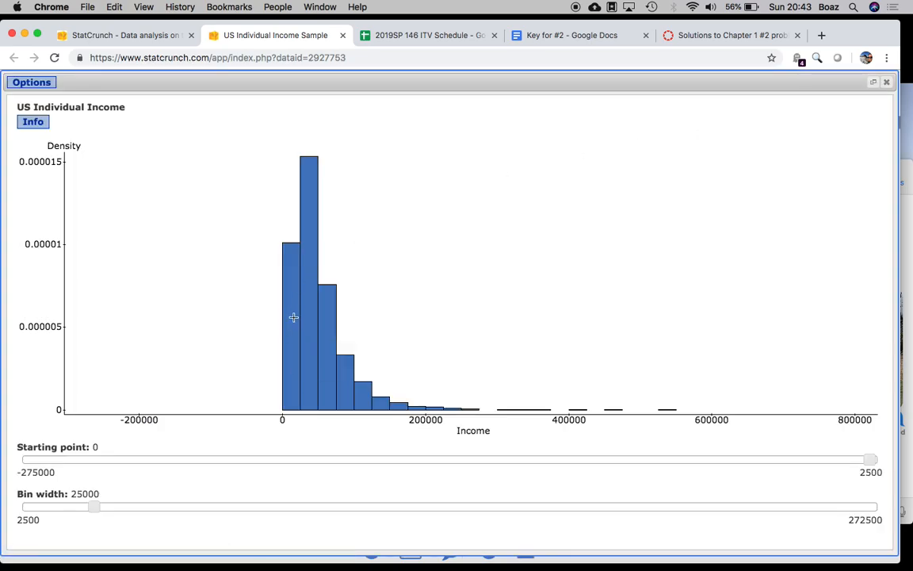
mouse_move(320, 314)
mouse_move(283, 392)
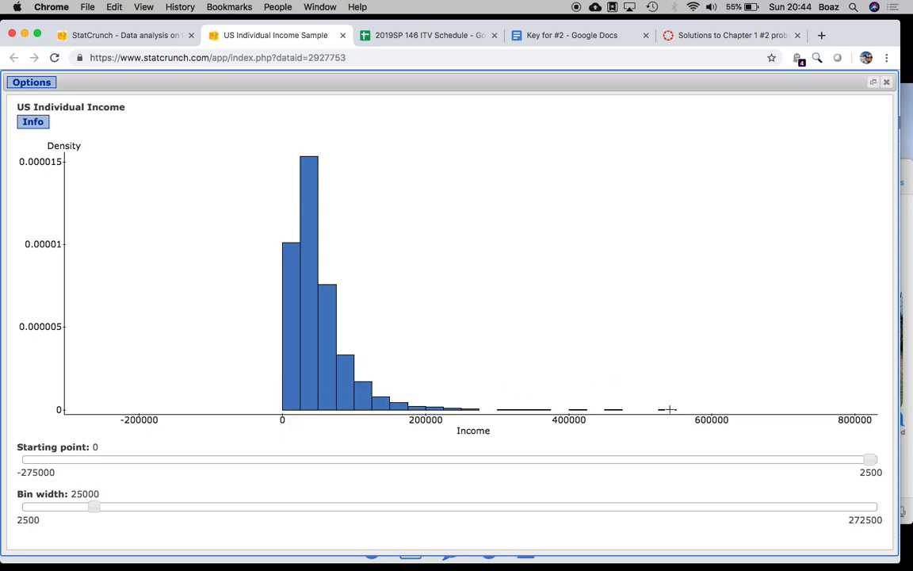
mouse_move(670, 409)
Try a histogram bin width of 50000 and return it to 25000
drag(95, 509, 174, 504)
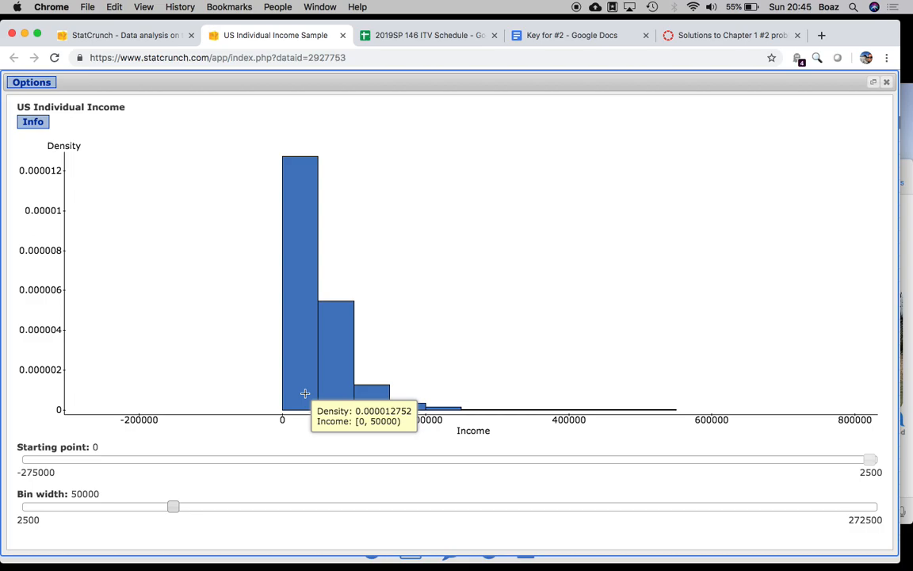
click(173, 507)
drag(173, 510, 96, 511)
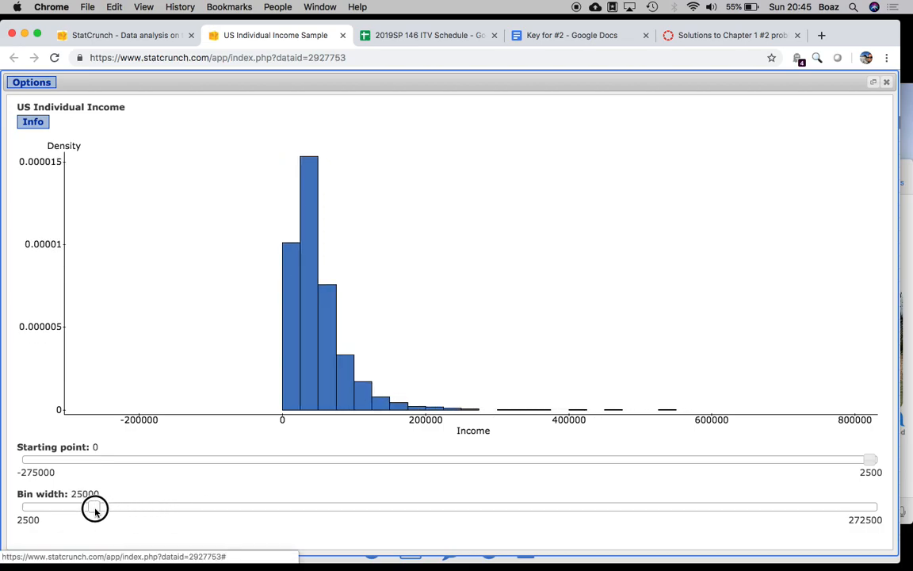
Delete the US Individual Income histogram to return to the data table
mouse_move(286, 373)
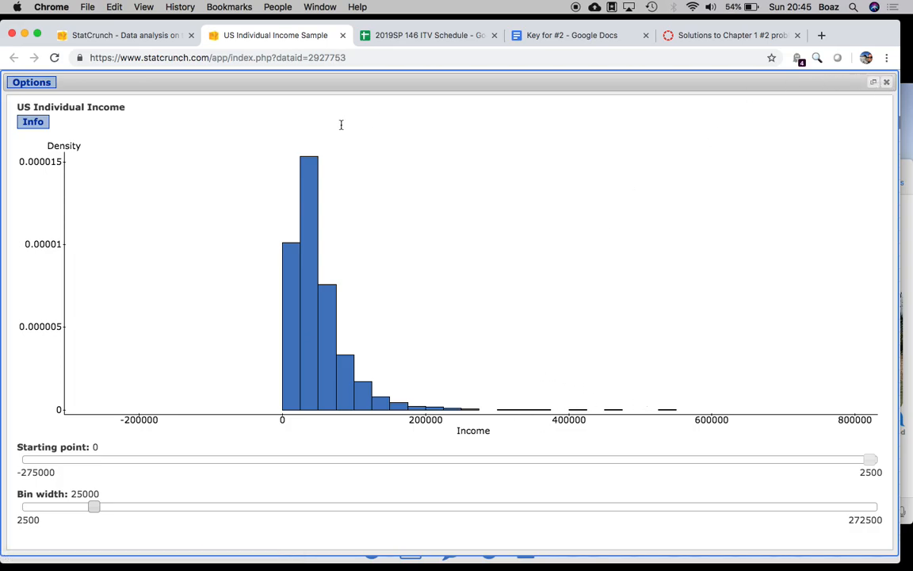
click(30, 84)
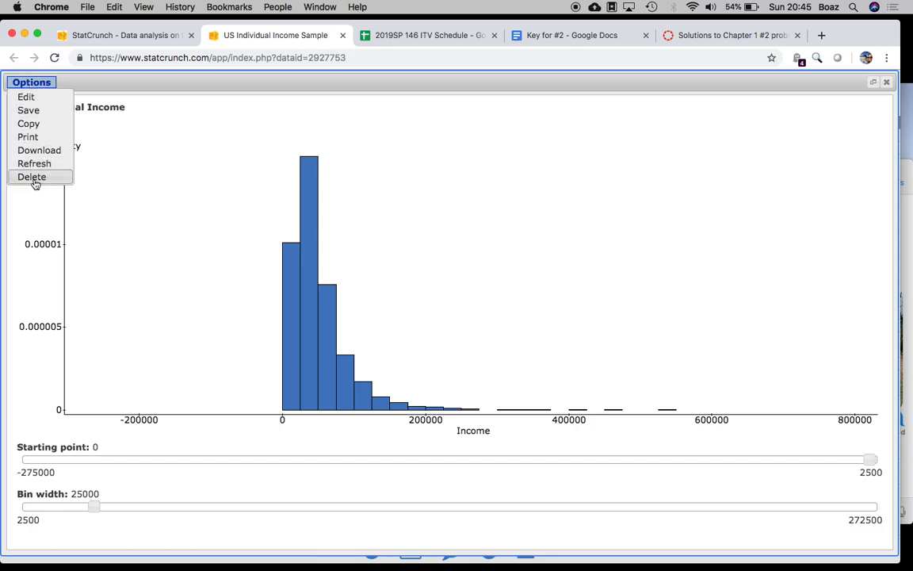
click(34, 180)
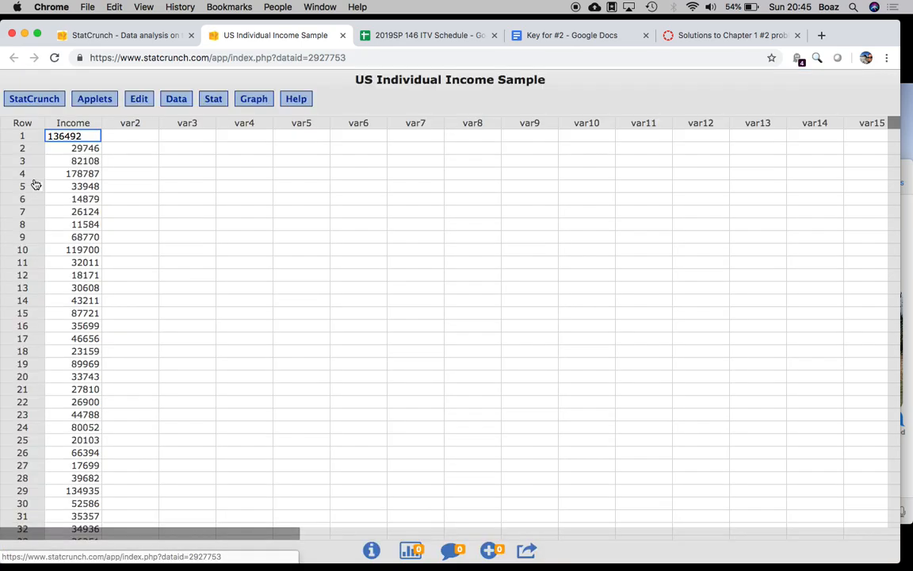
Start the Bin Column command and choose Income as the column to bin
click(170, 97)
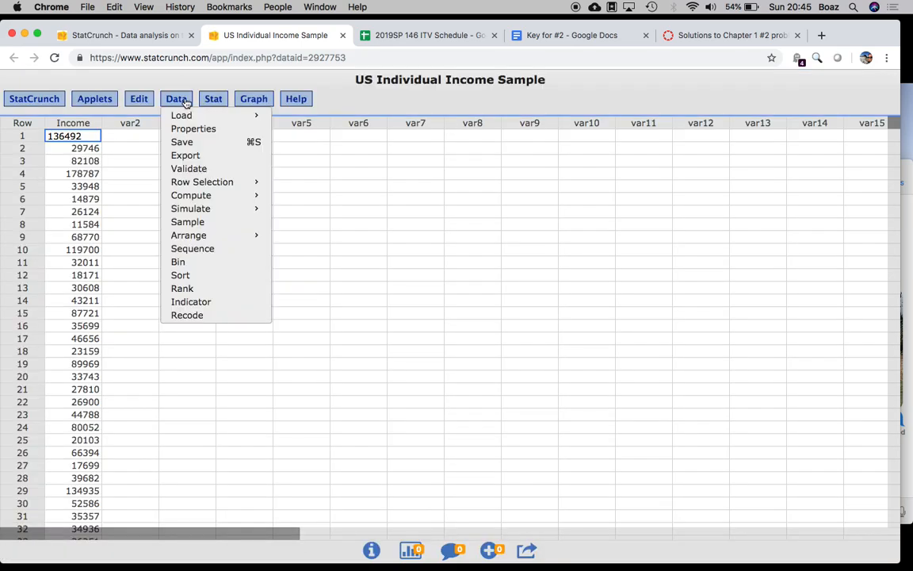
click(204, 267)
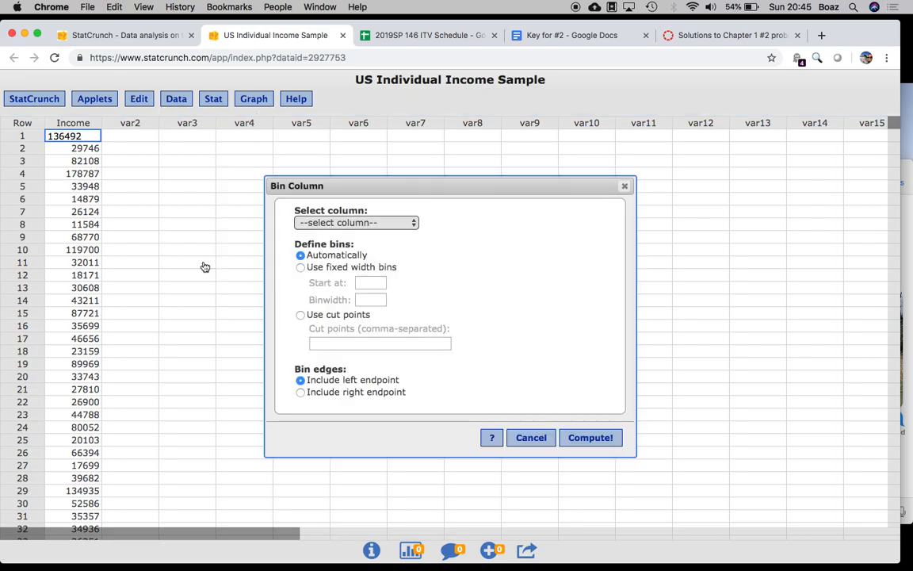
click(327, 224)
click(325, 234)
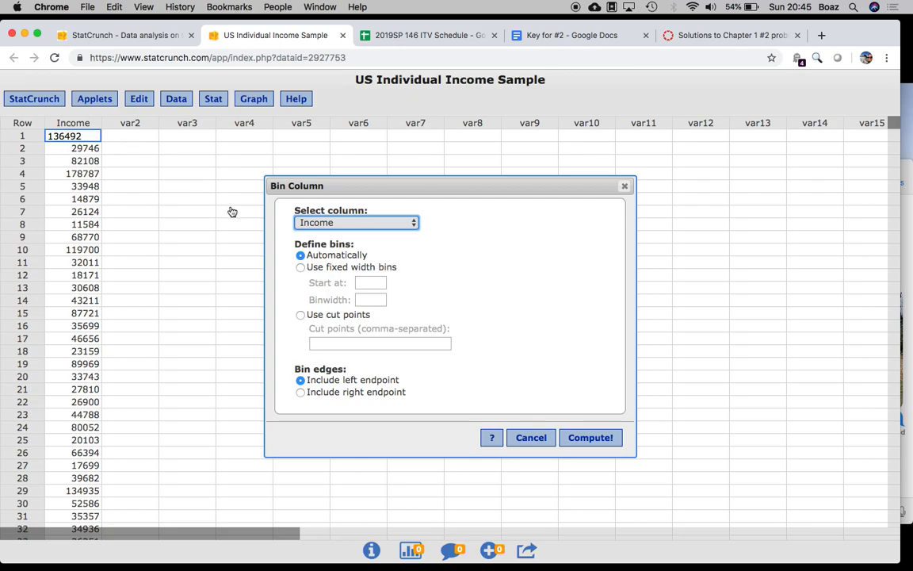
Compute fixed width bins starting at 0 with a binwidth of 25000, and delete the resulting message window
click(306, 267)
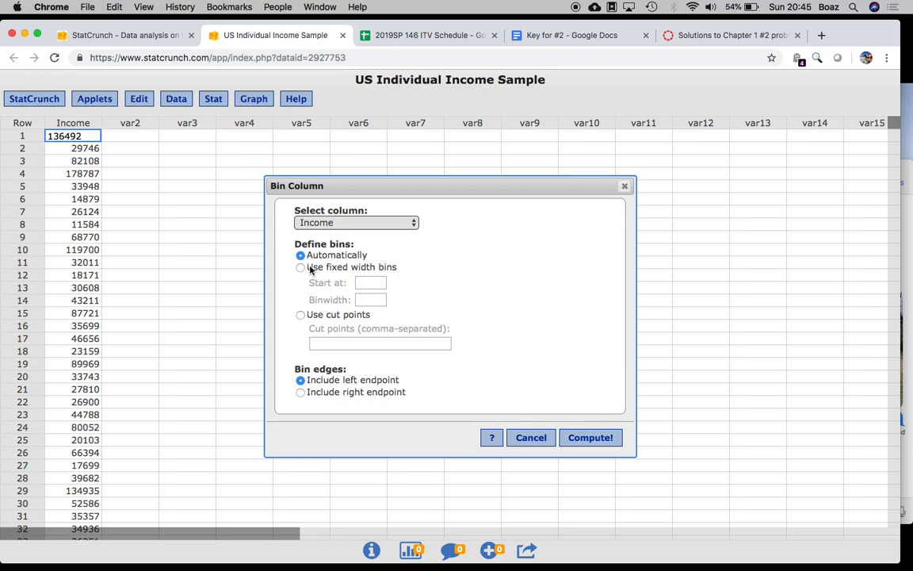
click(309, 268)
click(371, 284)
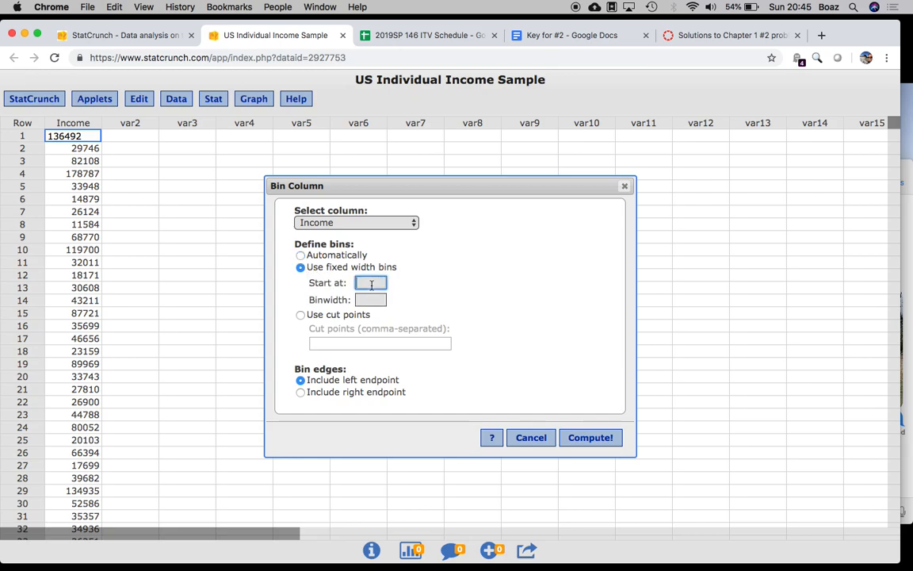
text(0)
key(Tab)
text(2500)
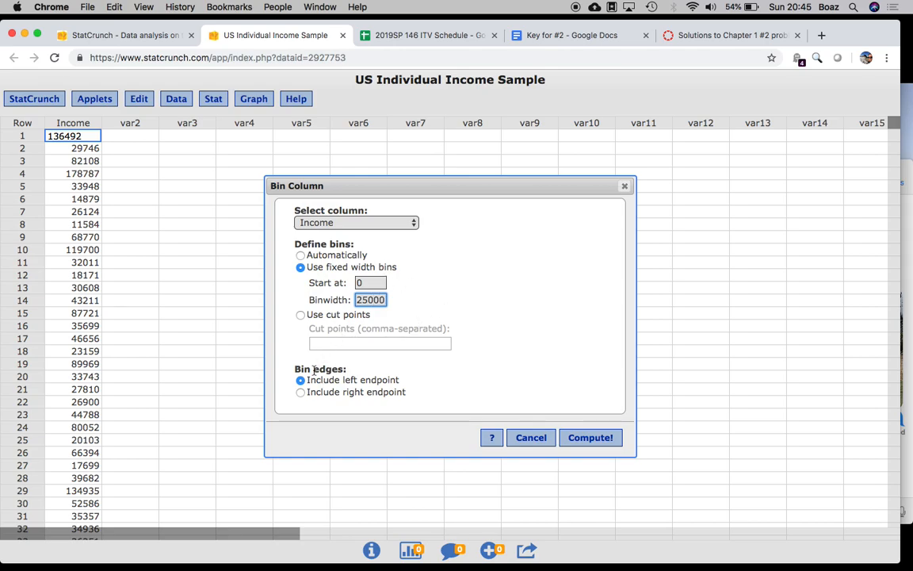
click(577, 441)
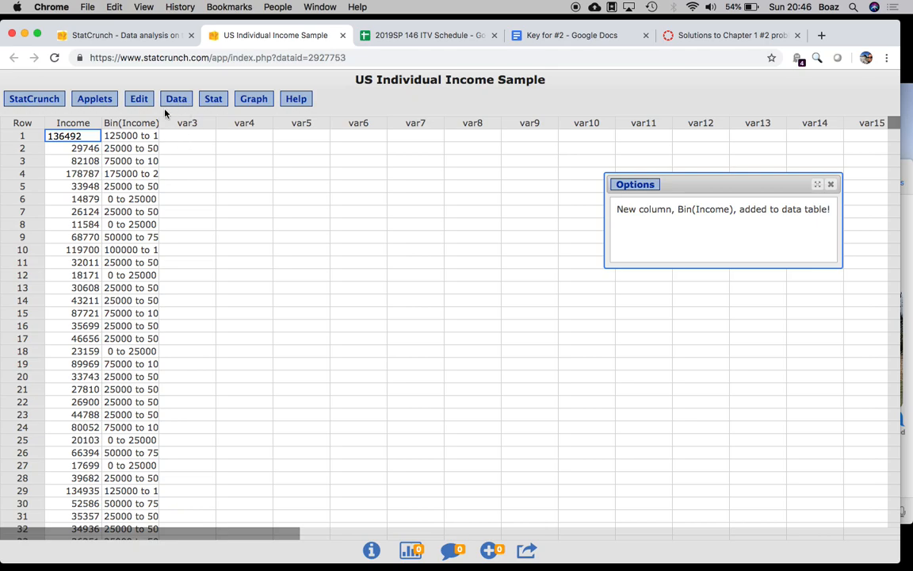
click(635, 185)
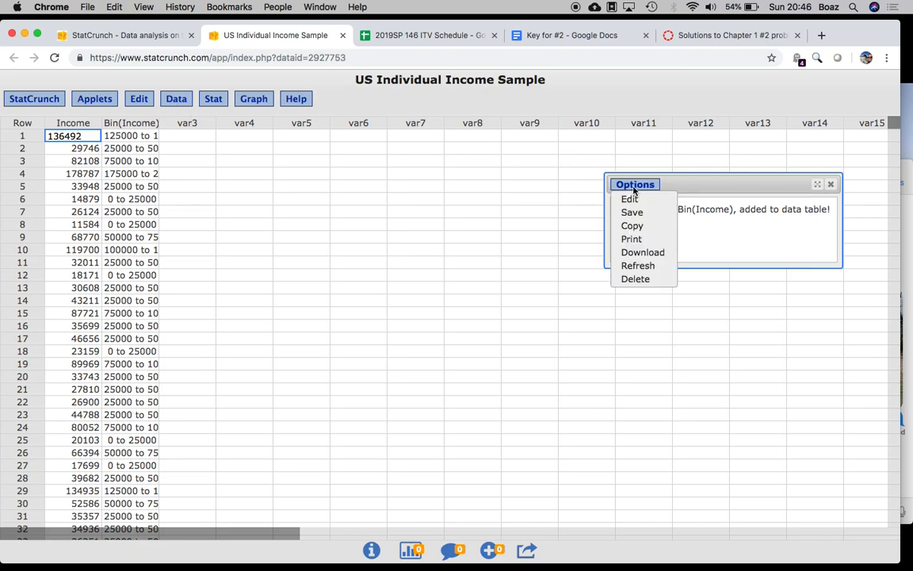
click(635, 279)
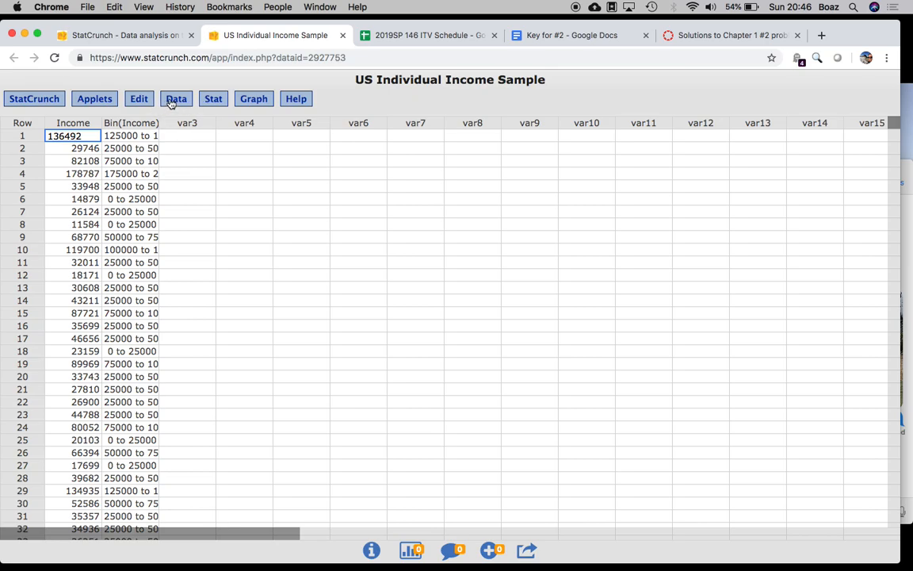
Start a Frequency Table and choose the Bin(Income) column for it
click(214, 98)
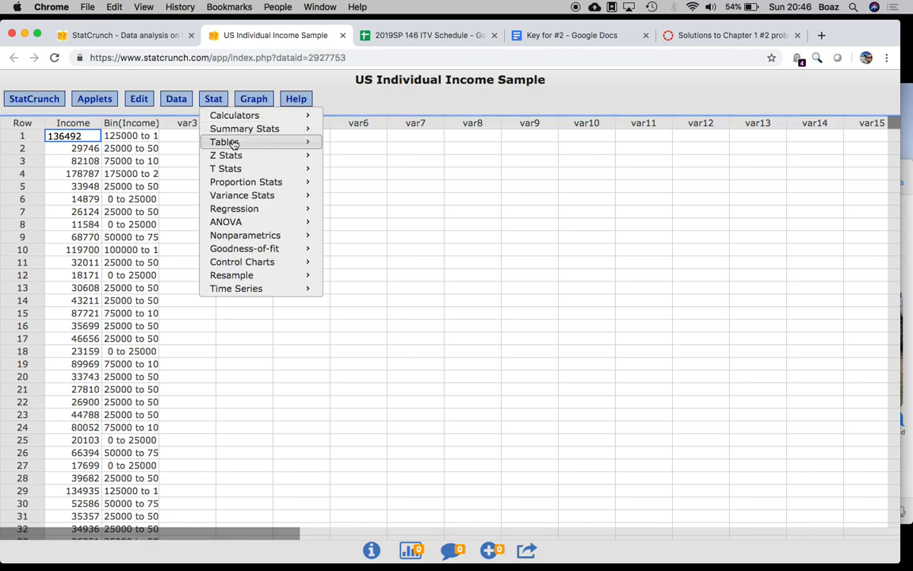
mouse_move(235, 143)
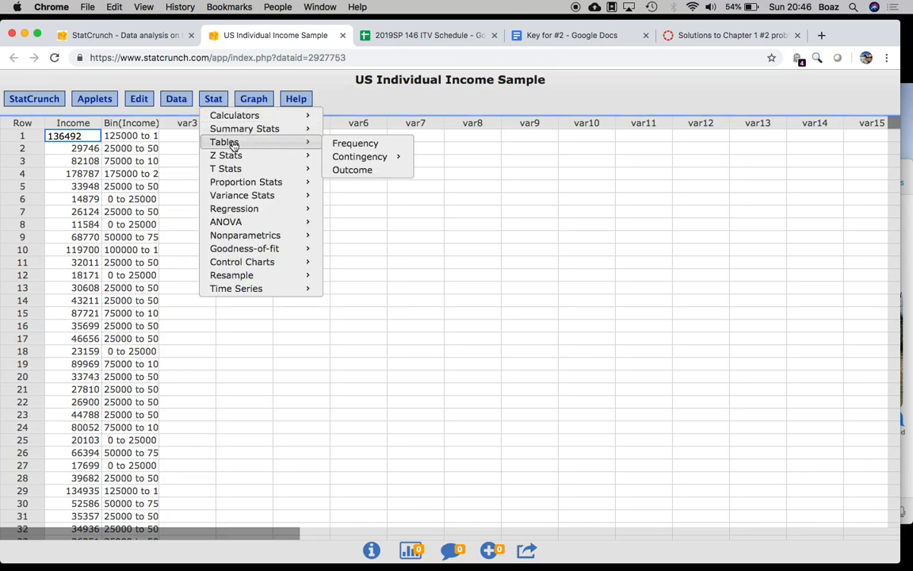
click(343, 144)
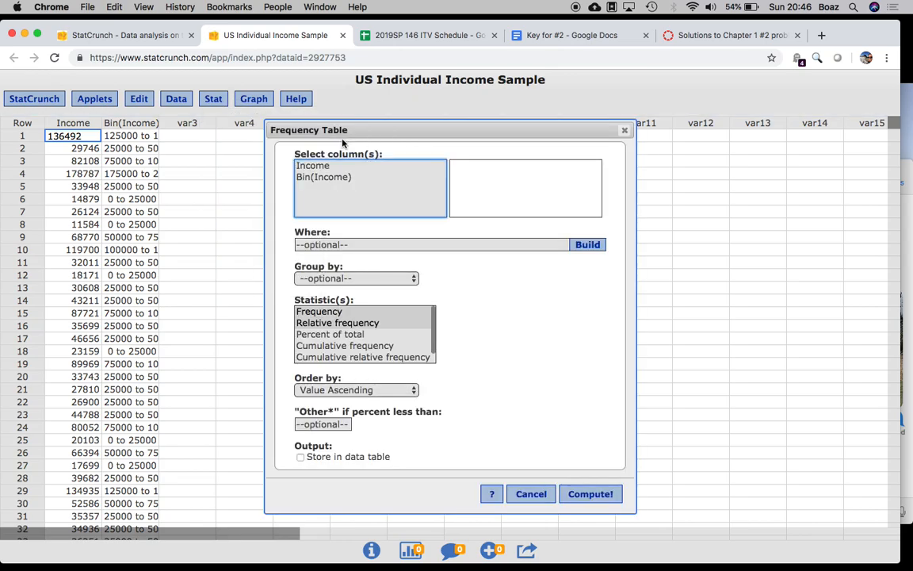
click(310, 178)
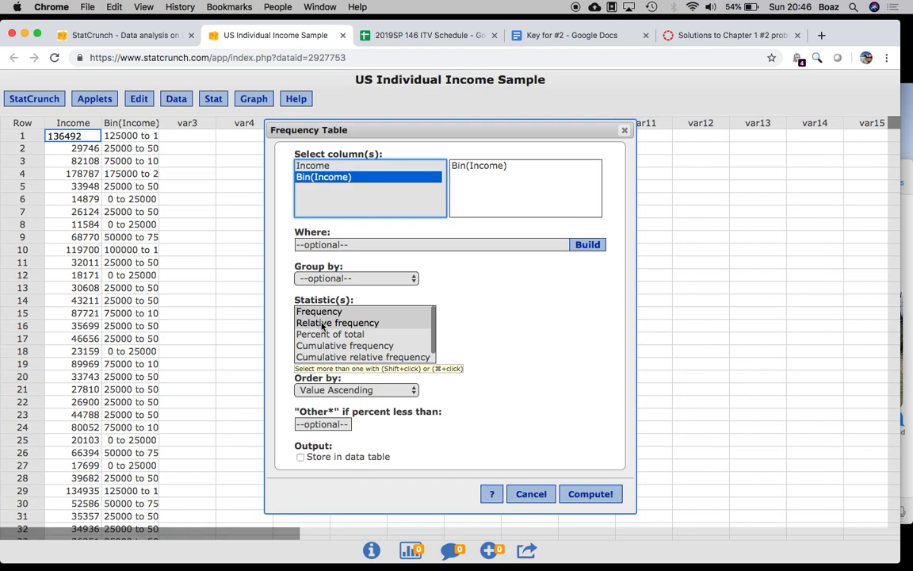
Compute the table with frequency, relative frequency, cumulative frequency and cumulative relative frequency, ordered by Value Ascending
super+click(319, 360)
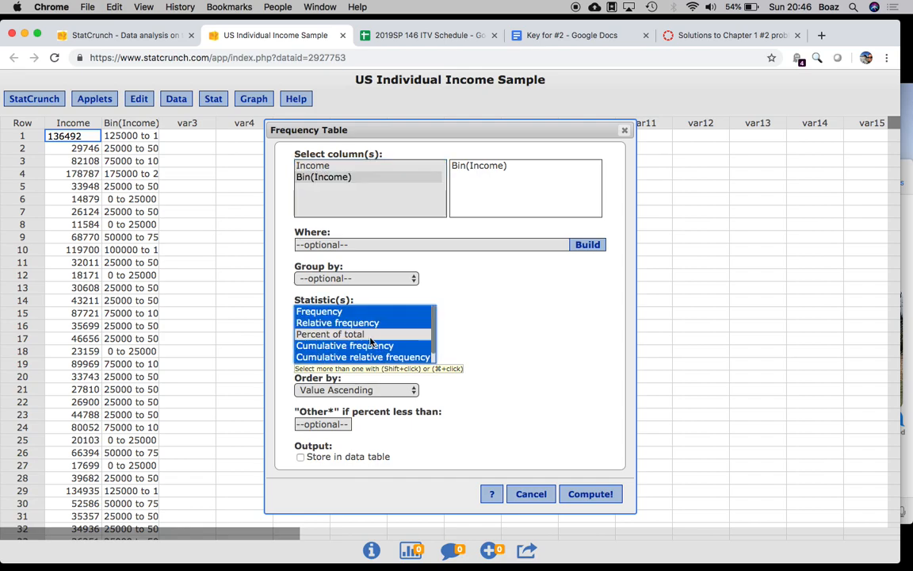
scroll(370, 340, down, 1)
scroll(370, 341, up, 1)
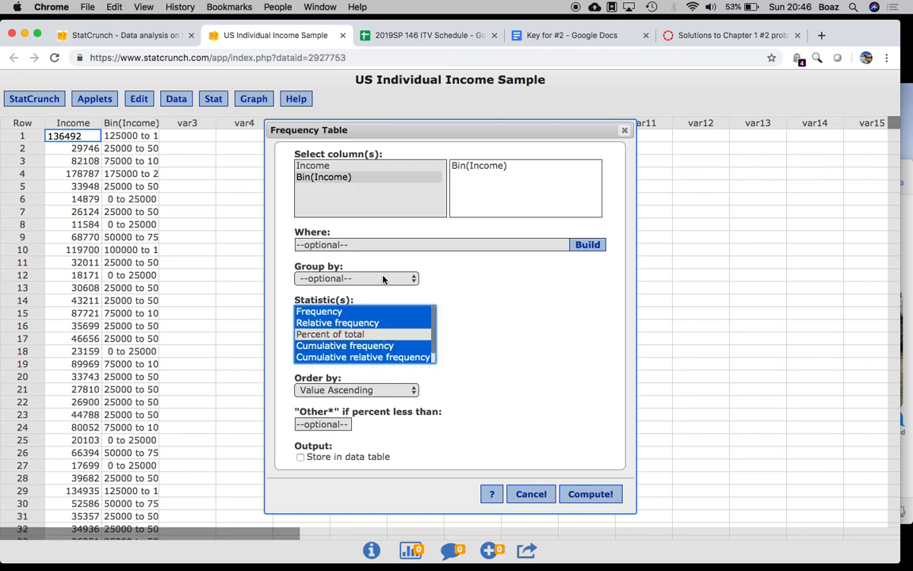
click(358, 390)
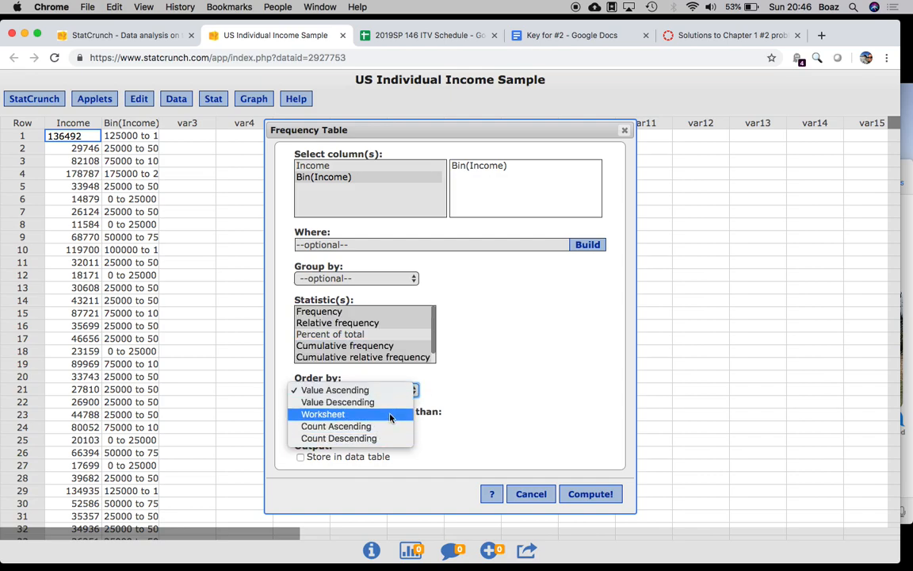
click(485, 363)
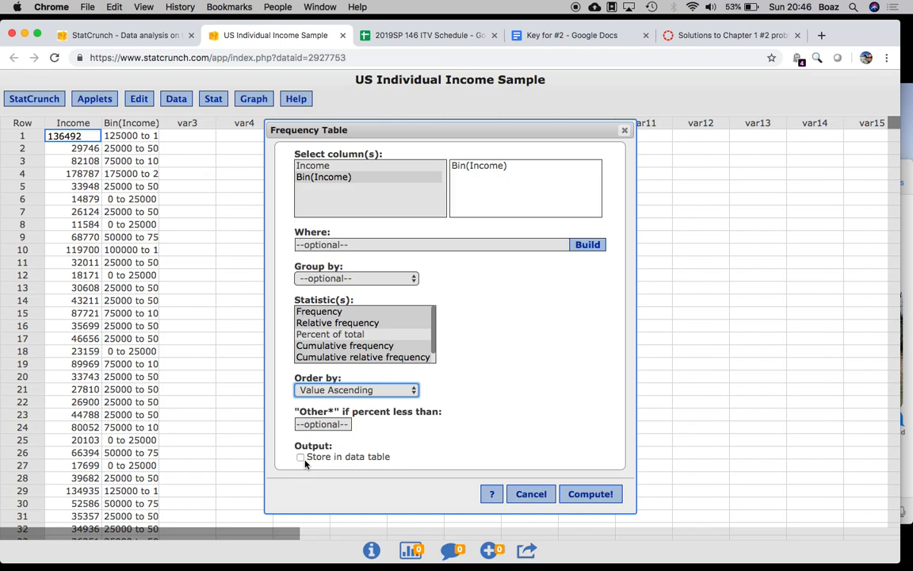
click(586, 495)
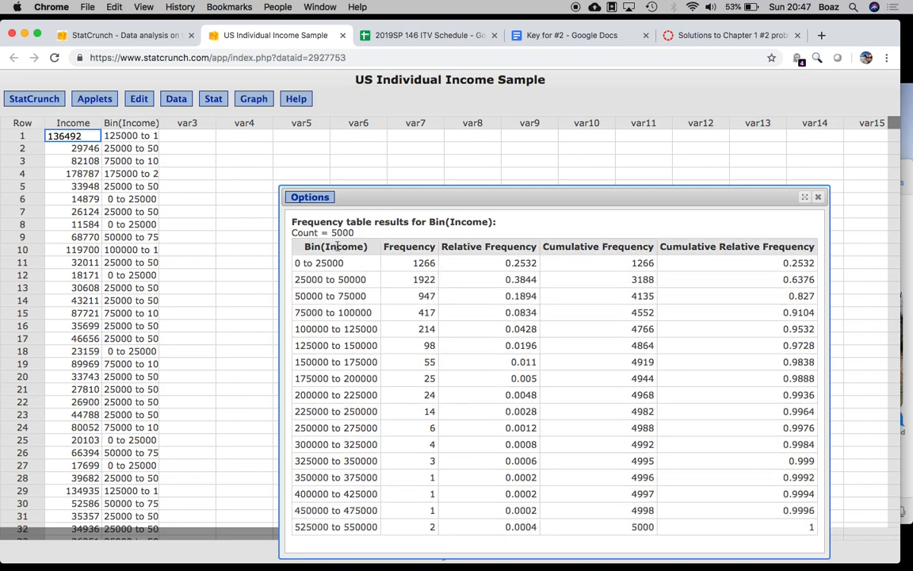
Copy the whole Bin(Income) frequency table result and paste it into a new blank Word document
key(super+a)
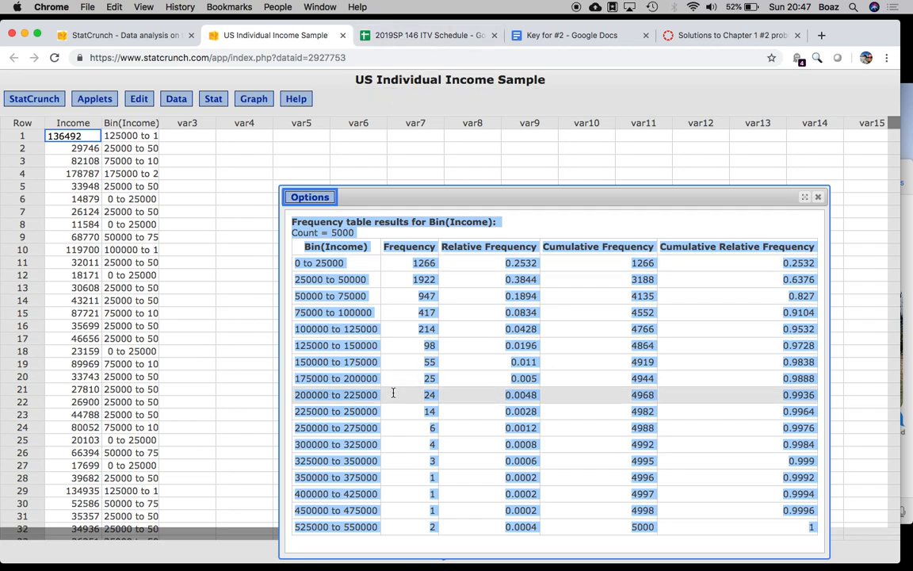
mouse_move(494, 553)
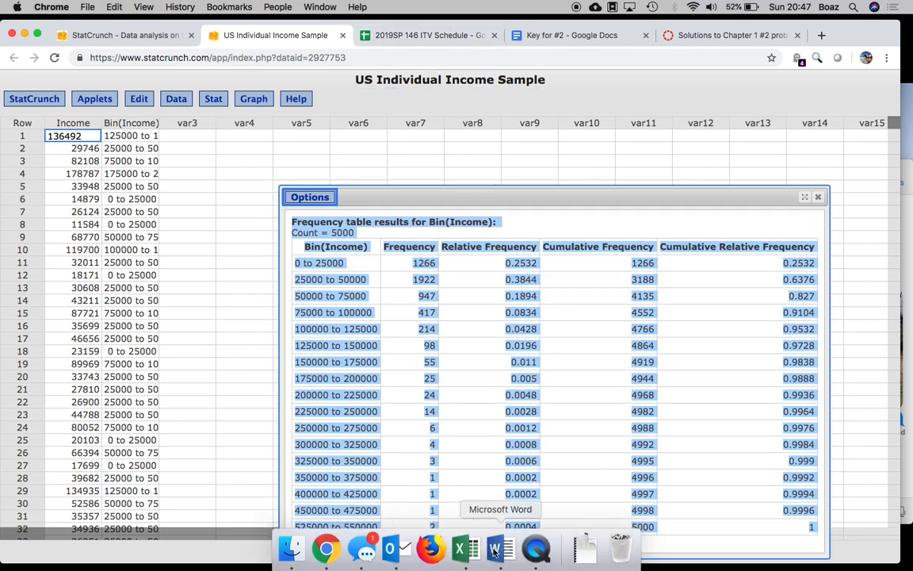
click(494, 549)
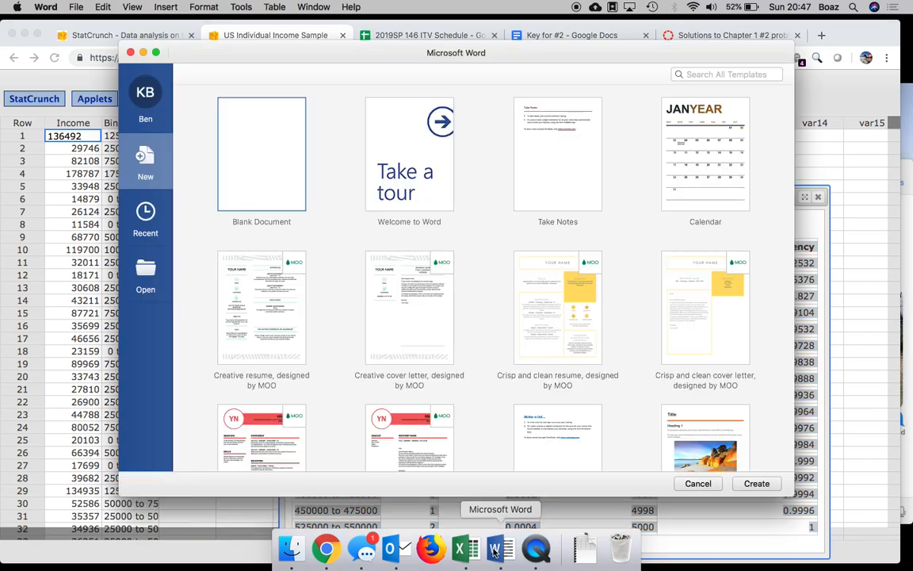
double_click(256, 152)
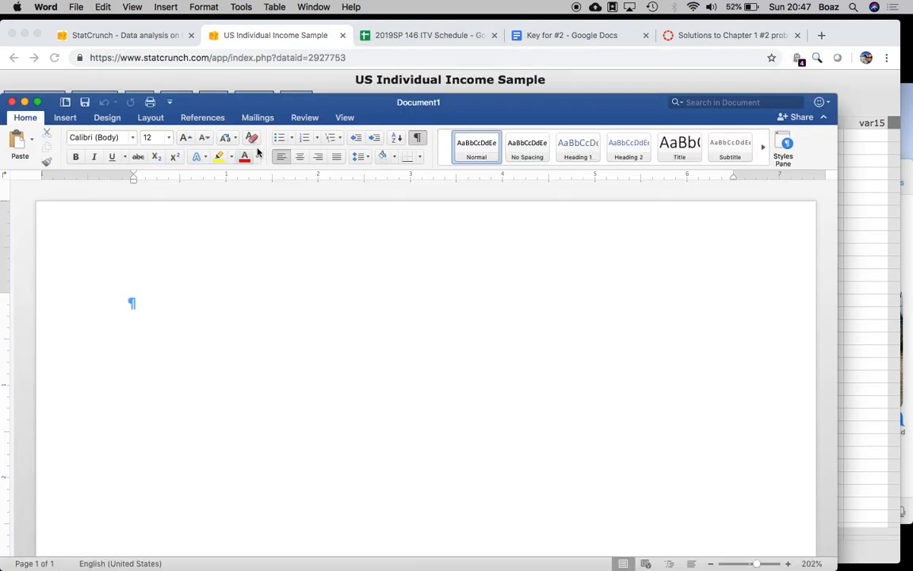
key(super+v)
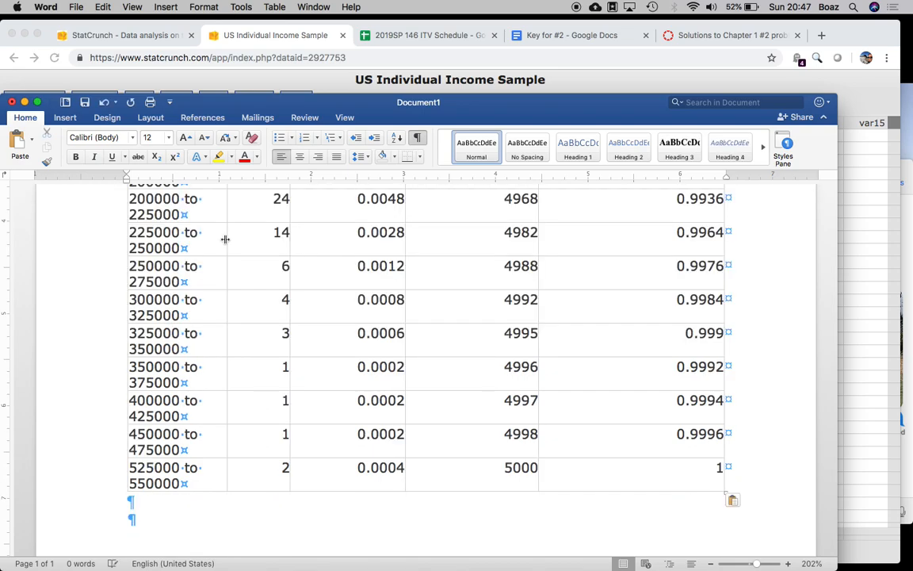
Set the font of the entire pasted document to Calibri (Body)
key(super+a)
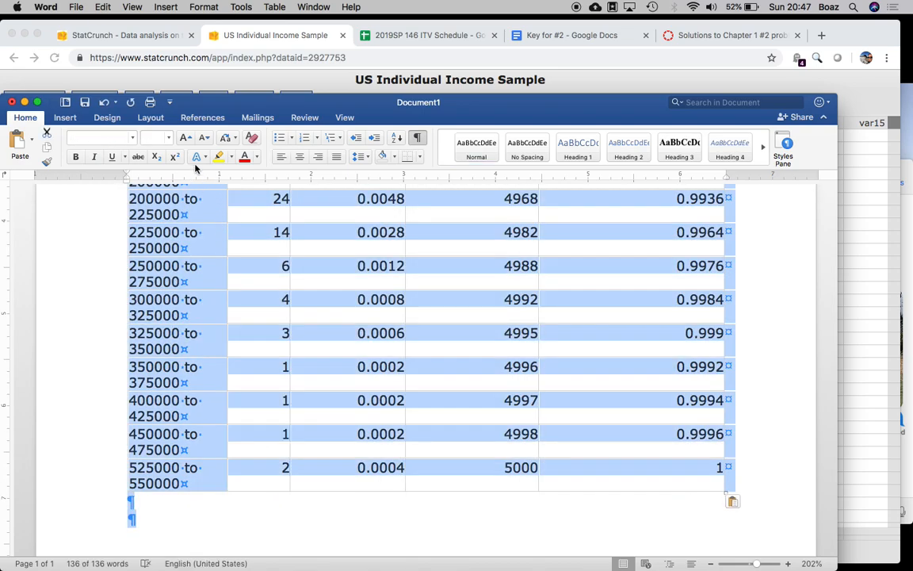
click(131, 138)
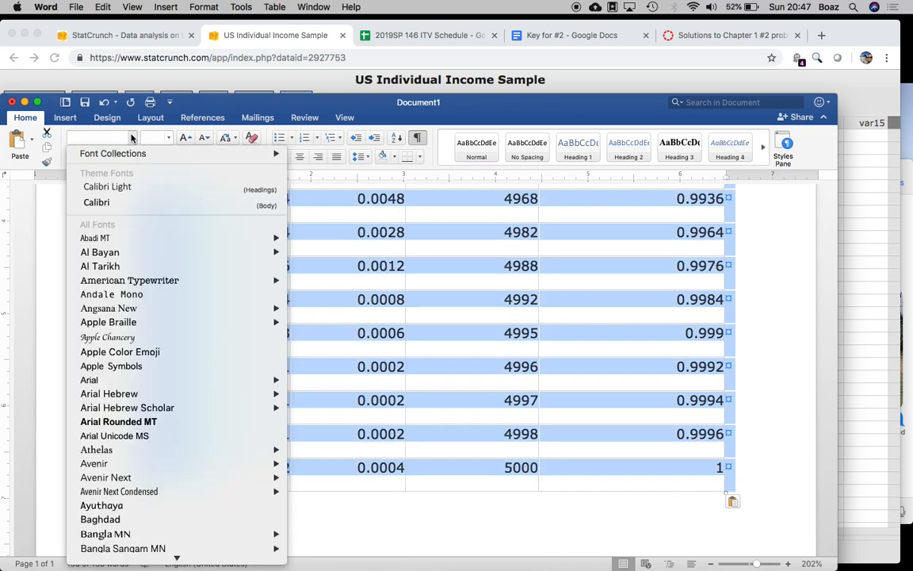
click(97, 202)
Relabel the table's first two income classes as "0 to 24,999" and "25,000 to 49,999"
scroll(266, 254, up, 10)
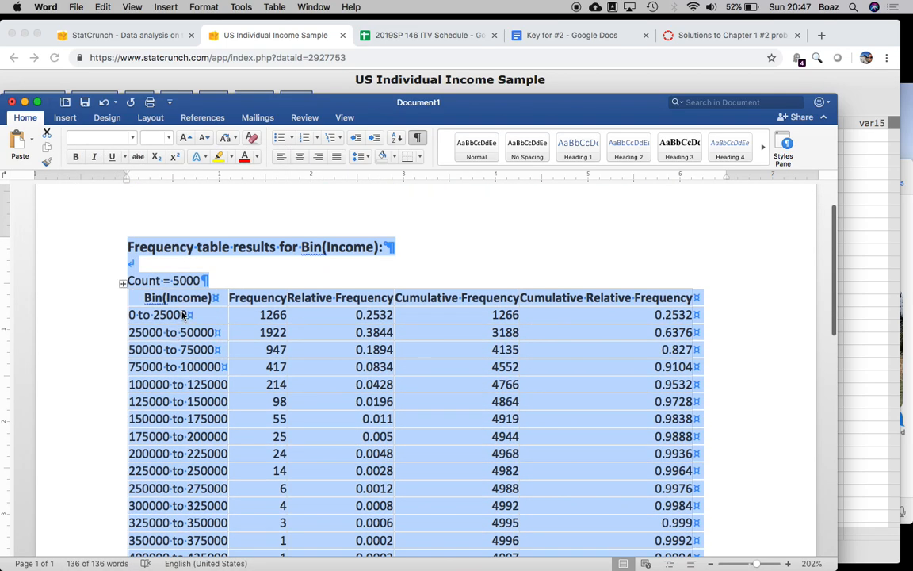
double_click(184, 316)
text(24)
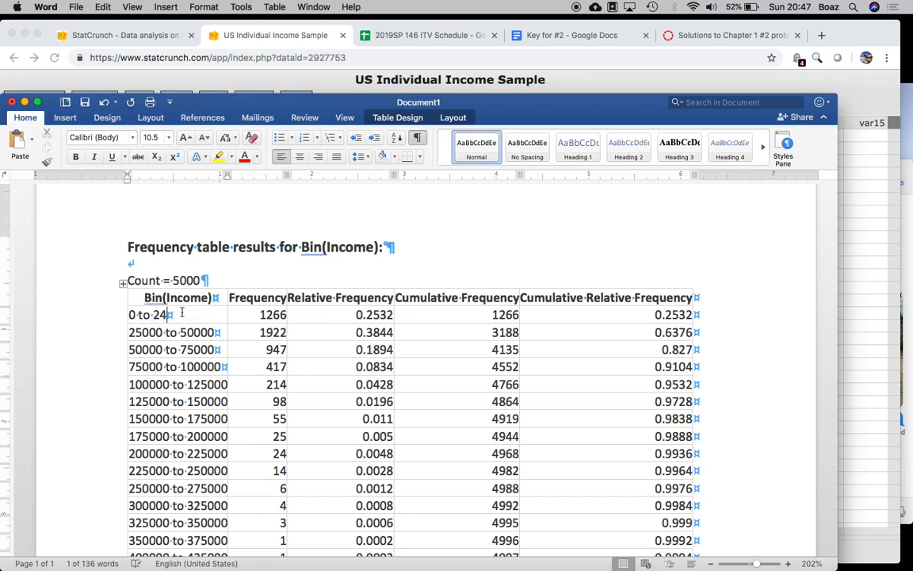
text(,999)
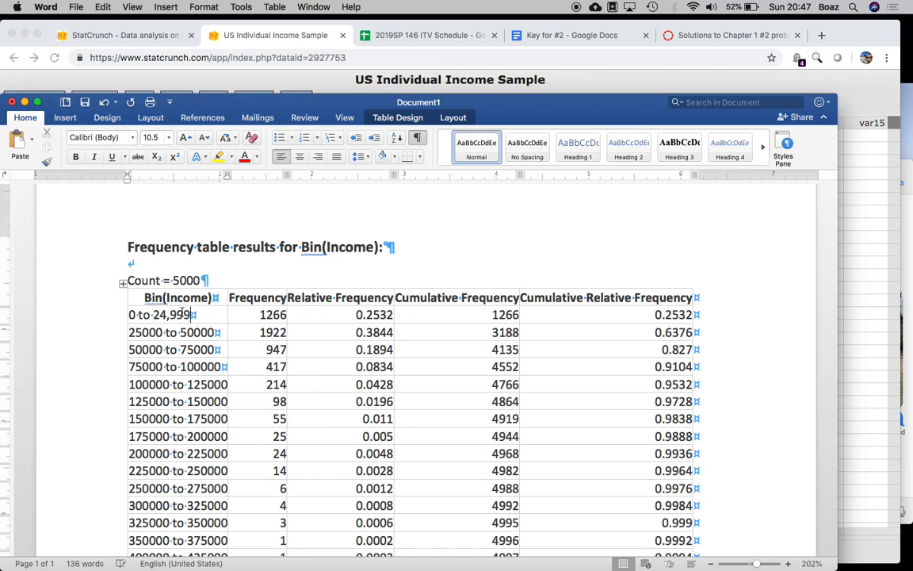
click(141, 333)
text(,)
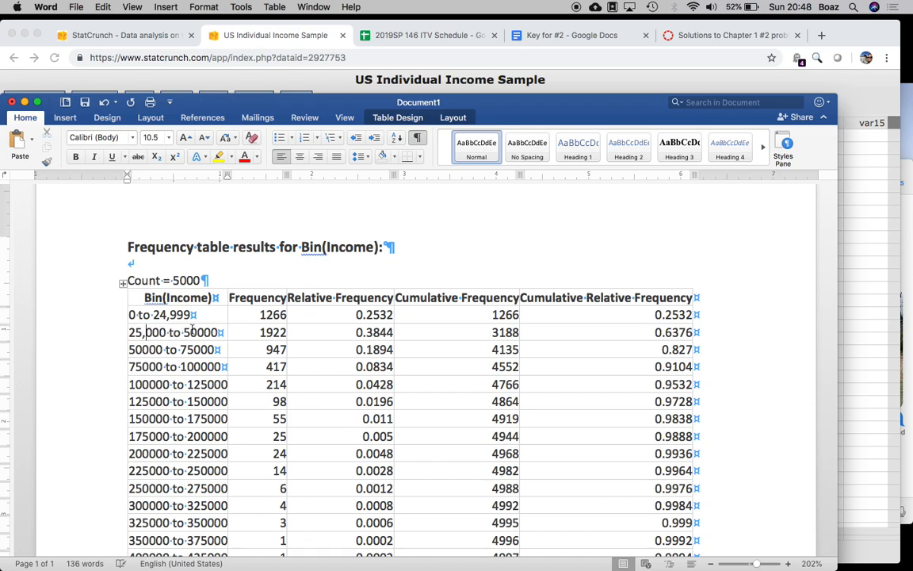
drag(184, 333, 209, 334)
text(49,999)
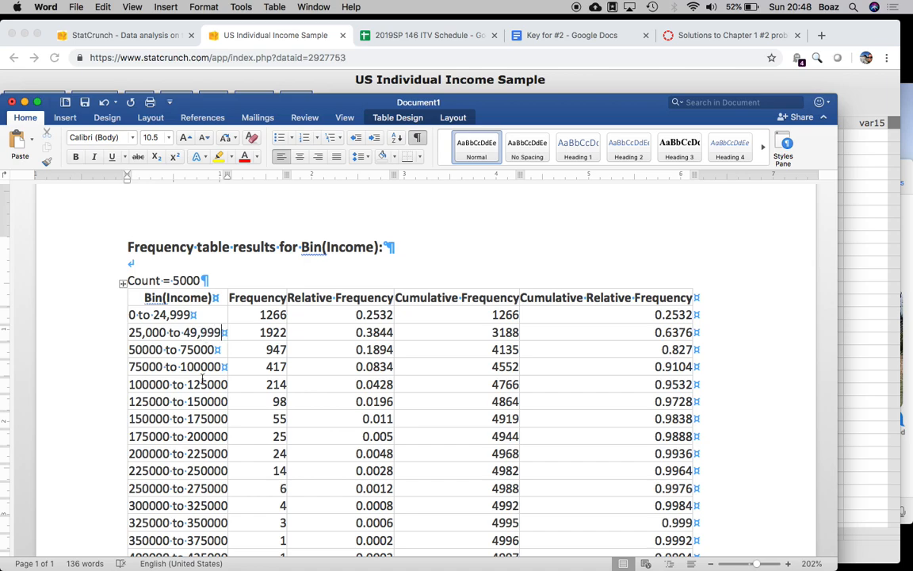
Insert a table row above the "300000 to 325000" class and label it "275,000 to 299,999"
scroll(203, 380, down, 2)
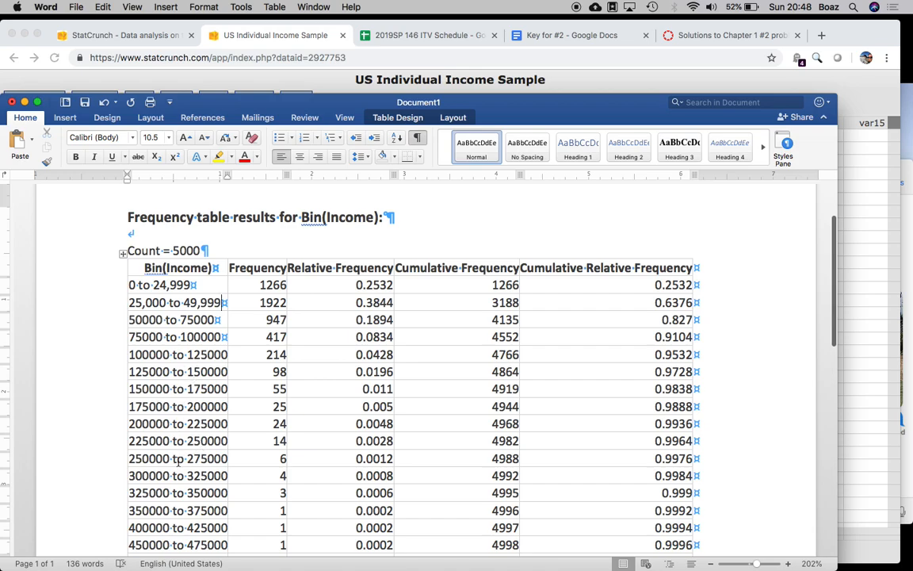
right_click(131, 476)
mouse_move(156, 449)
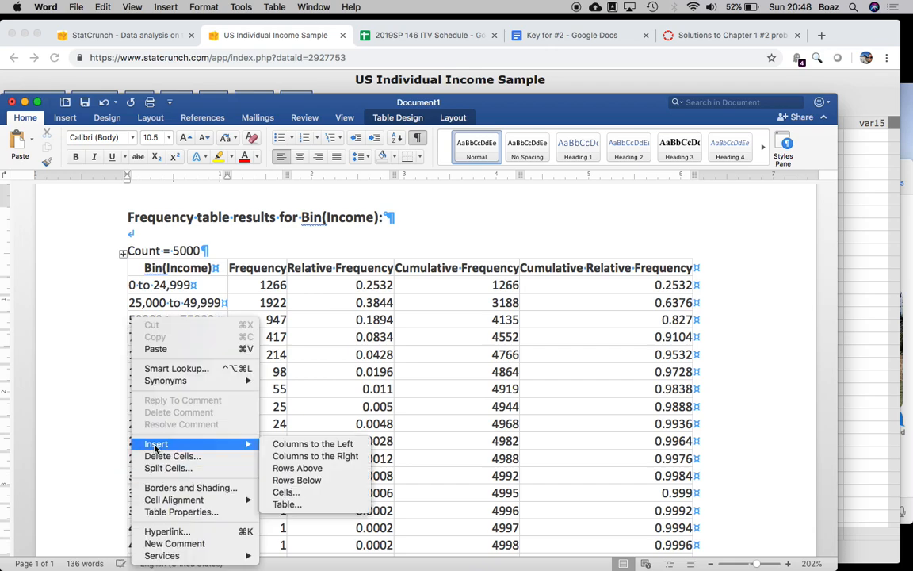
click(297, 467)
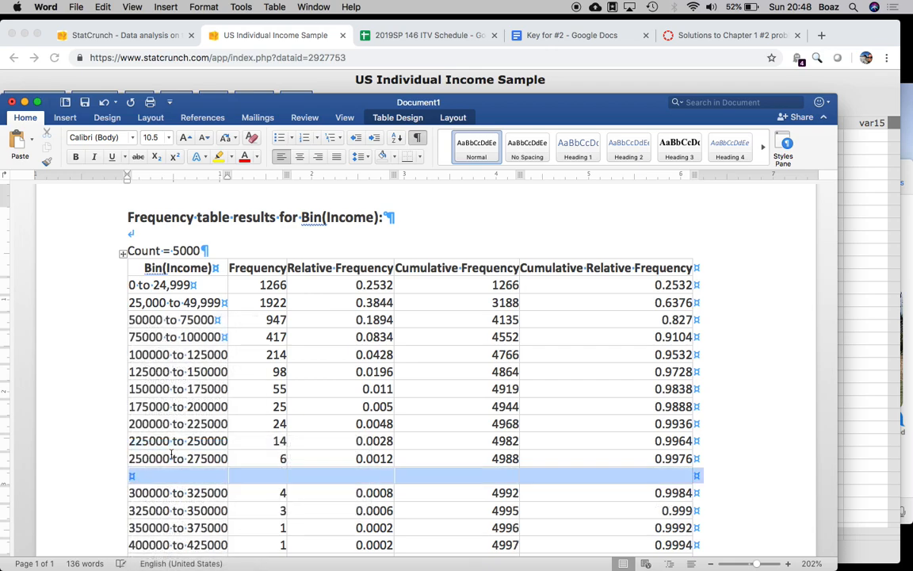
click(157, 479)
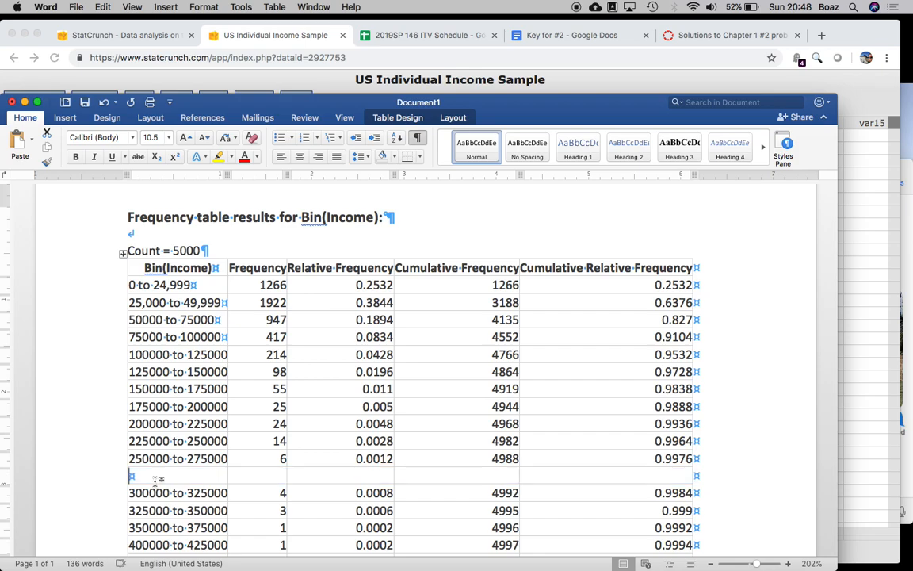
text(27)
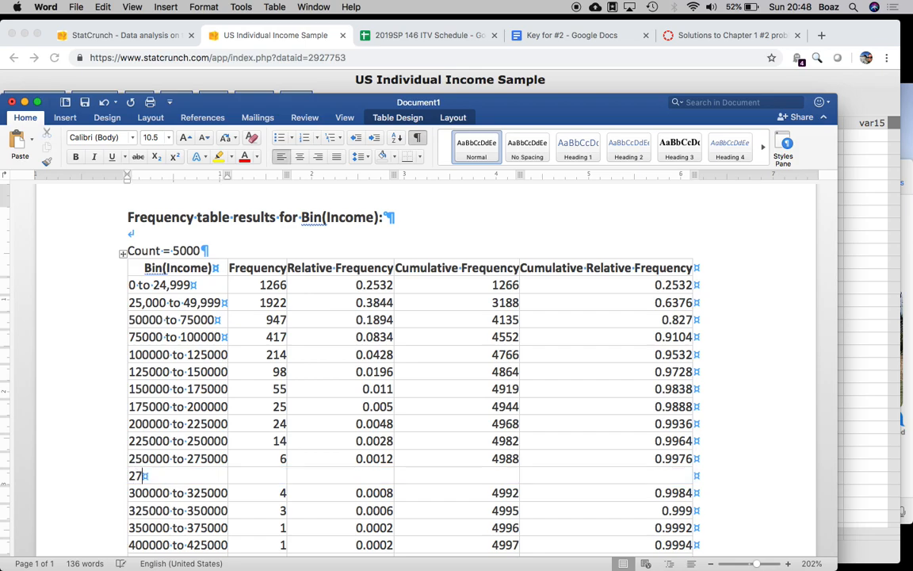
text(5,000 to )
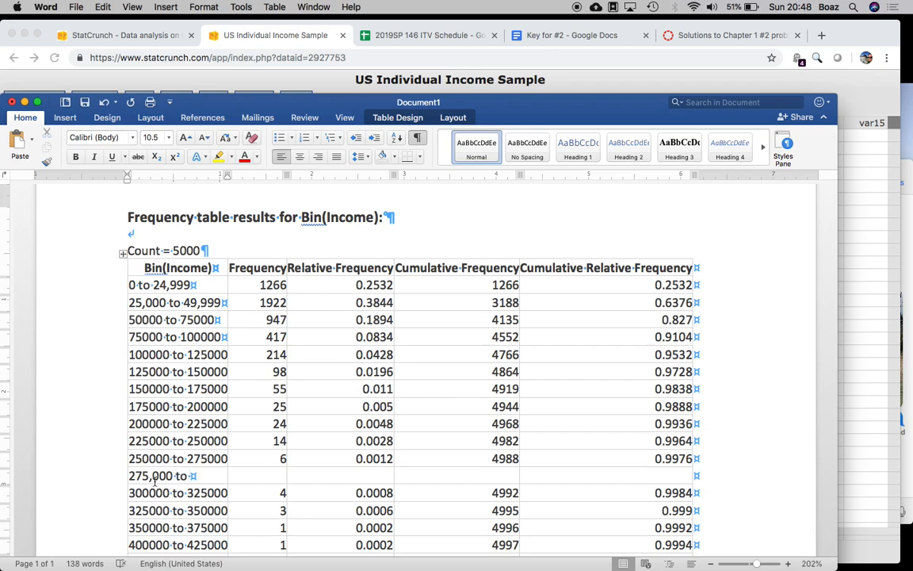
text(299,999)
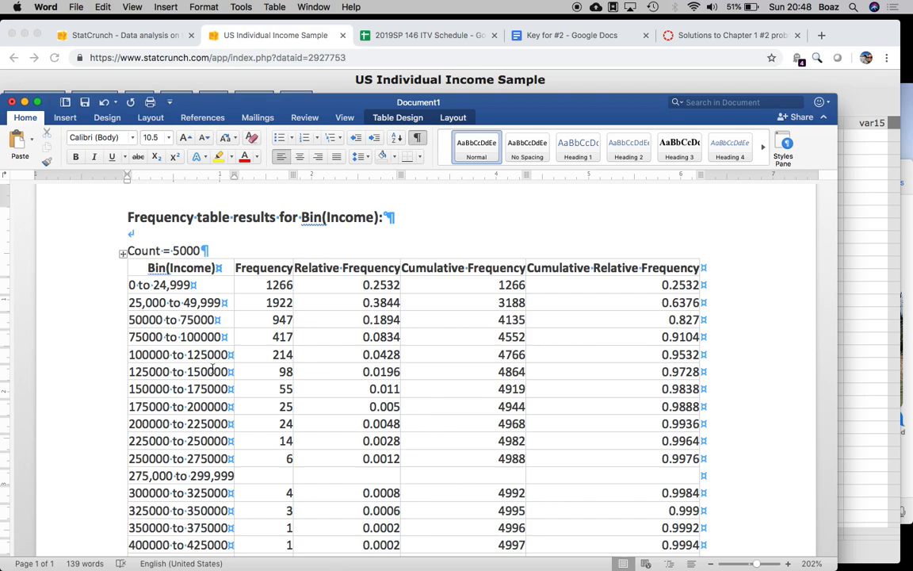
Fill the 275,000 to 299,999 row with frequency 0, relative frequency 0, cumulative frequency 4988 and cumulative relative frequency 0.9976
scroll(198, 357, down, 2)
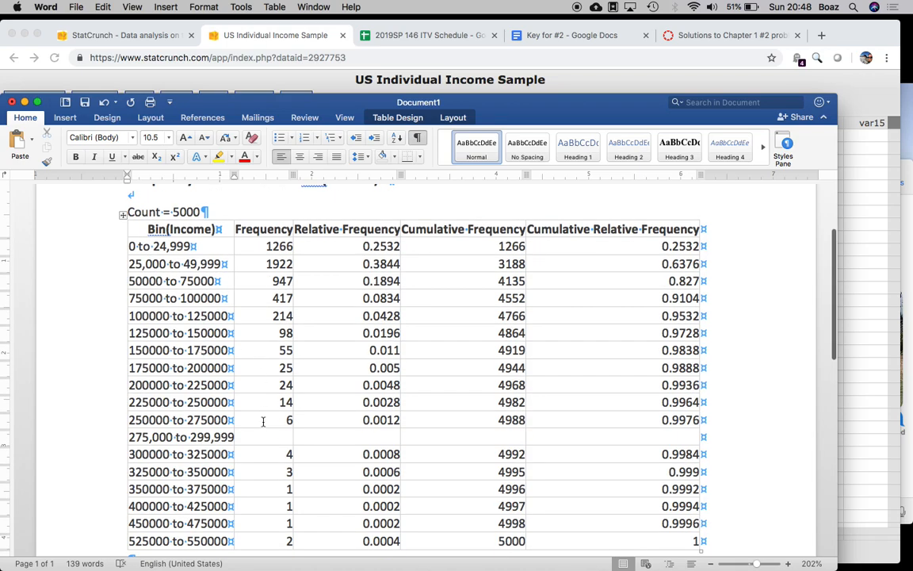
click(257, 433)
text(0)
key(Tab)
text(0)
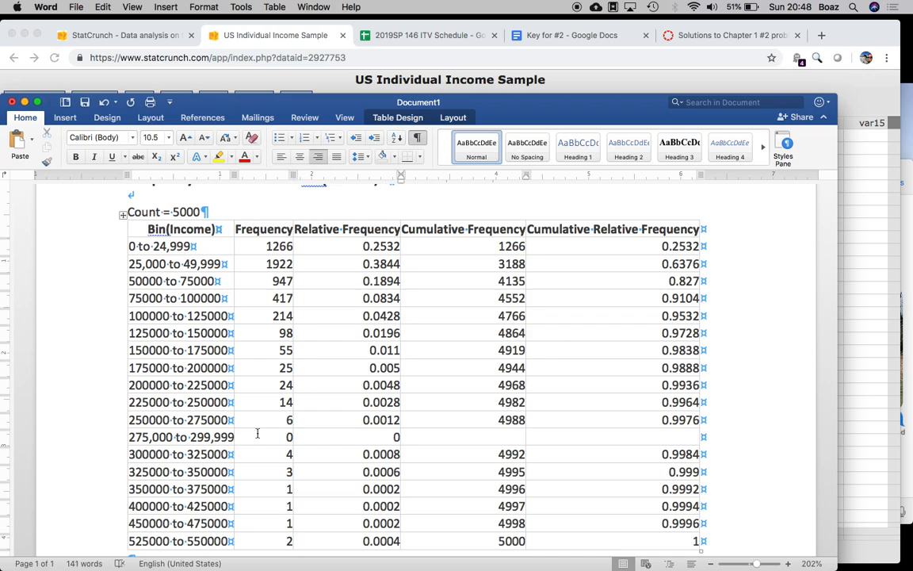
key(Tab)
text(4988)
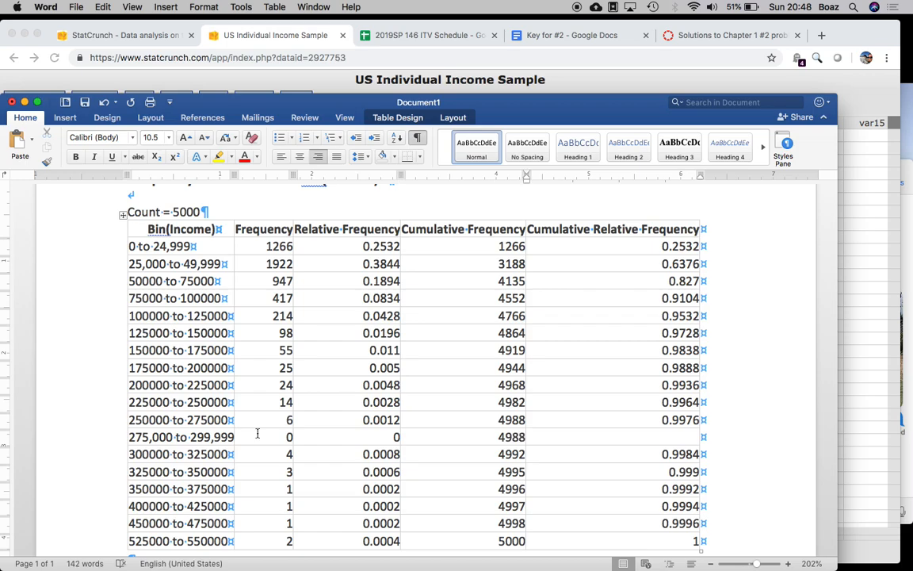
text(.9976)
click(643, 439)
text(0)
scroll(222, 457, down, 2)
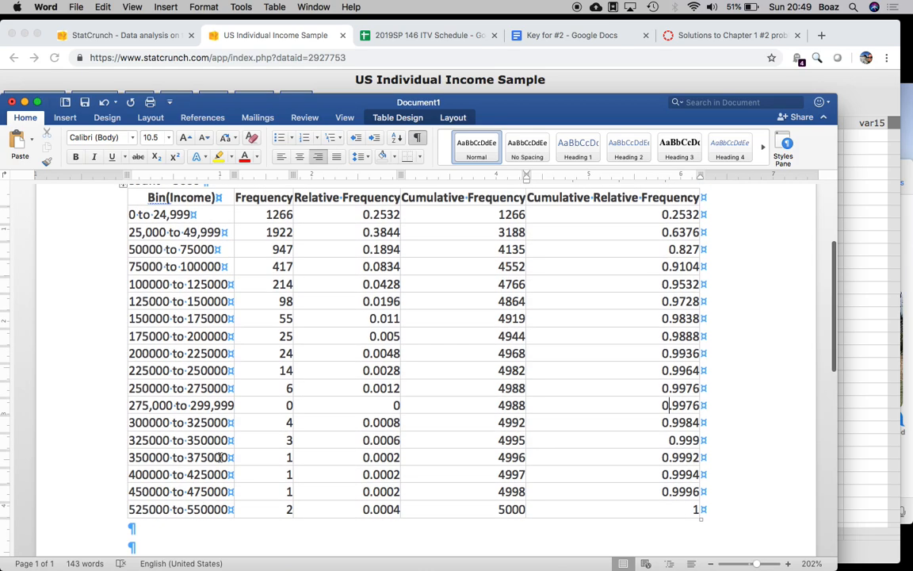
scroll(324, 294, up, 4)
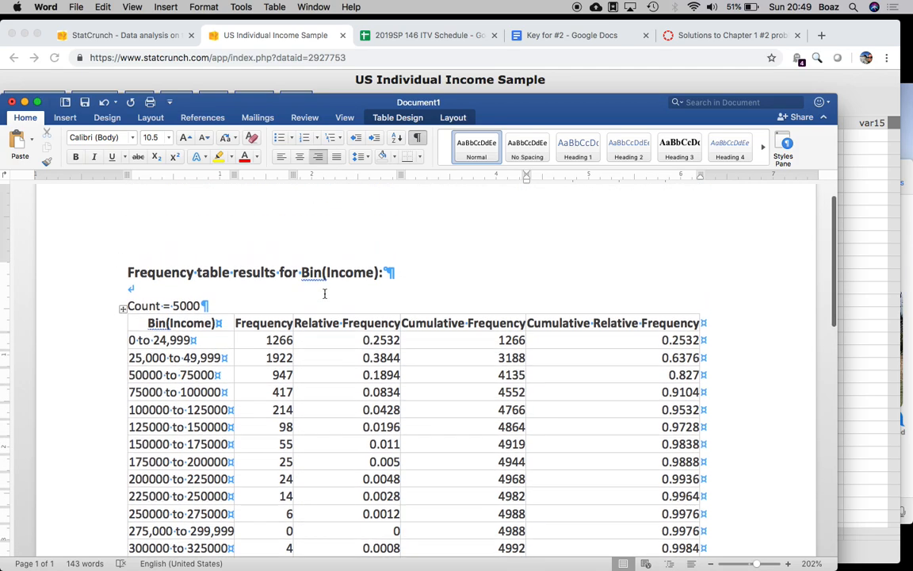
scroll(324, 293, down, 4)
scroll(237, 269, up, 1)
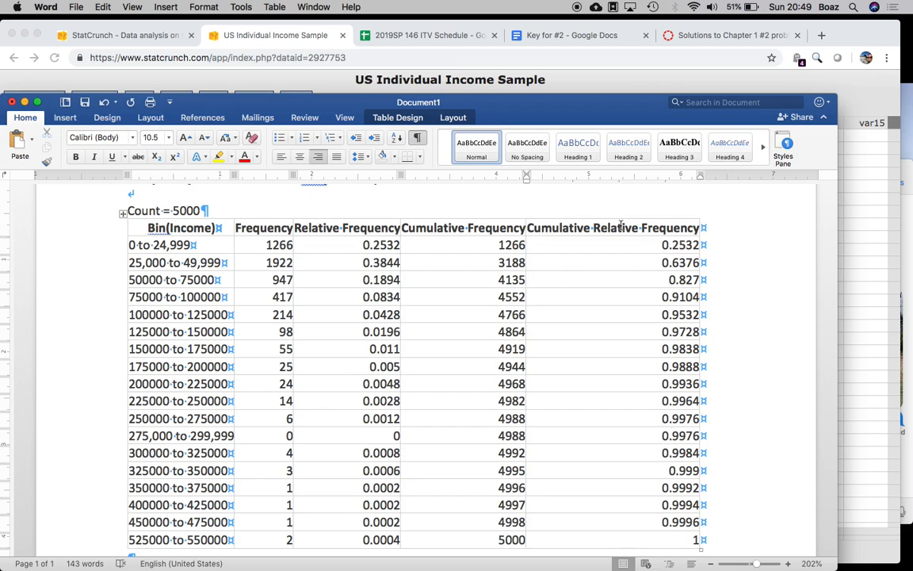
Minimize the Word document, return to StatCrunch and close the frequency table results window
click(25, 100)
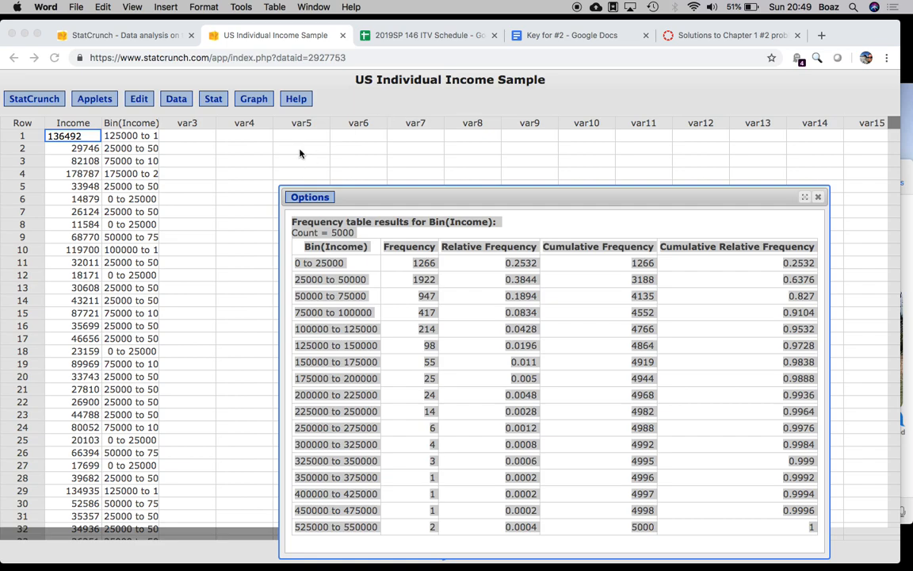
click(807, 198)
click(819, 197)
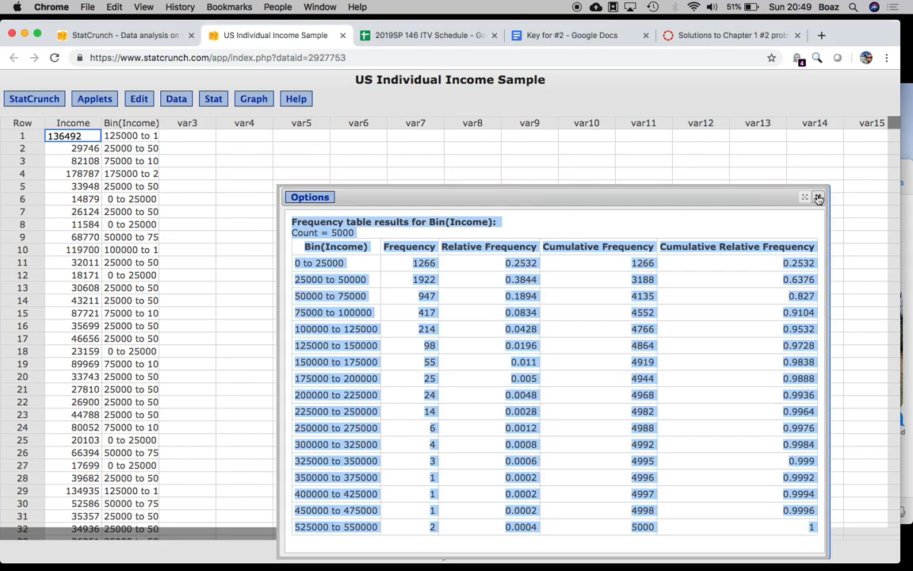
Create a frequency histogram of the Income column with bins starting at 0 and a width of 25000
click(254, 100)
click(259, 156)
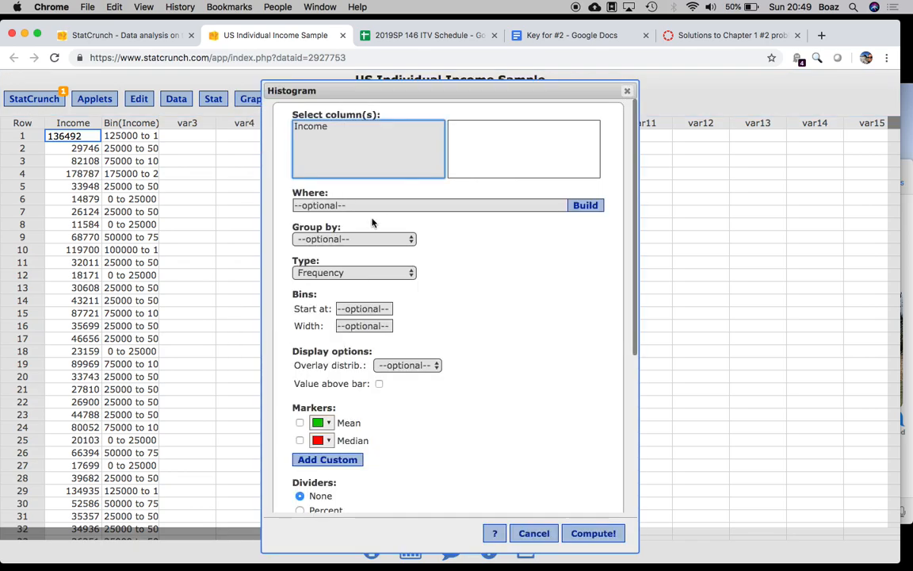
click(316, 126)
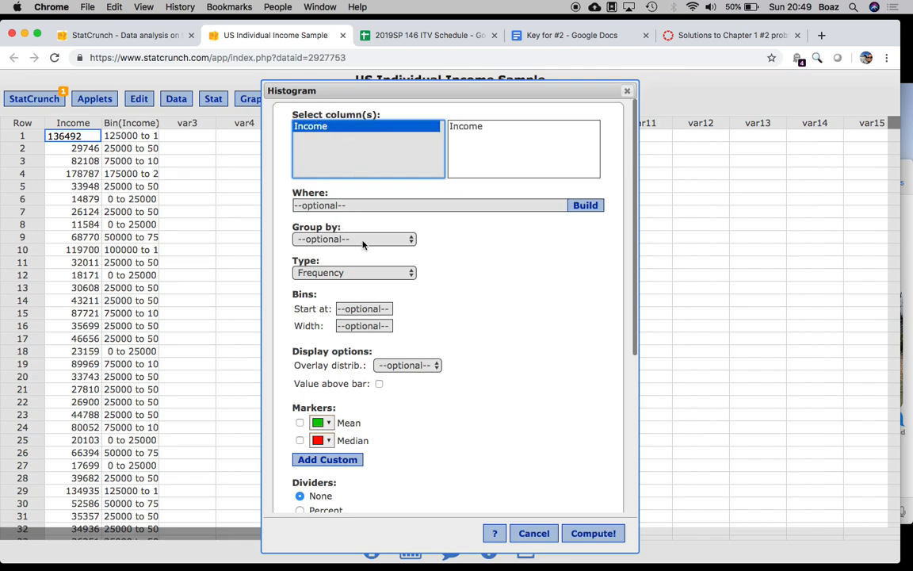
click(349, 310)
text(0)
key(Tab)
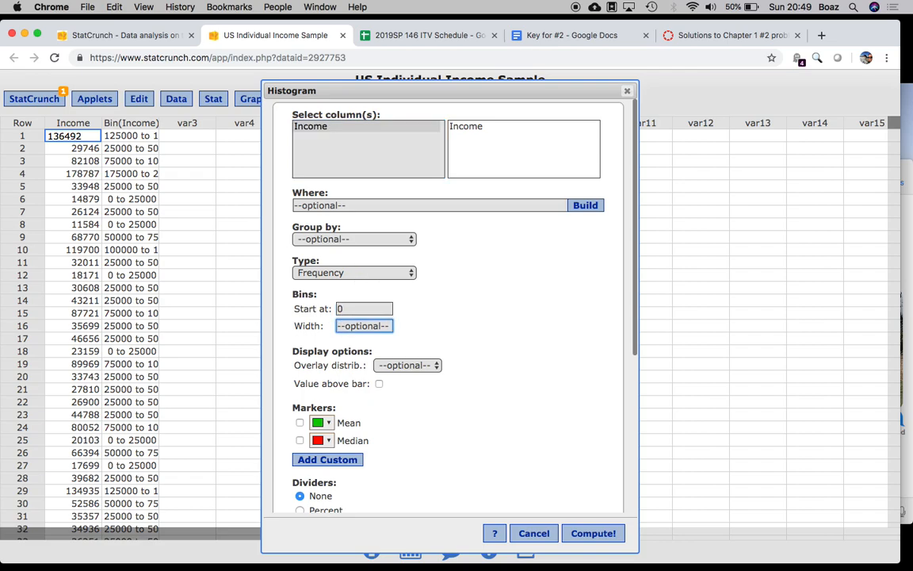
text(000)
scroll(440, 312, down, 5)
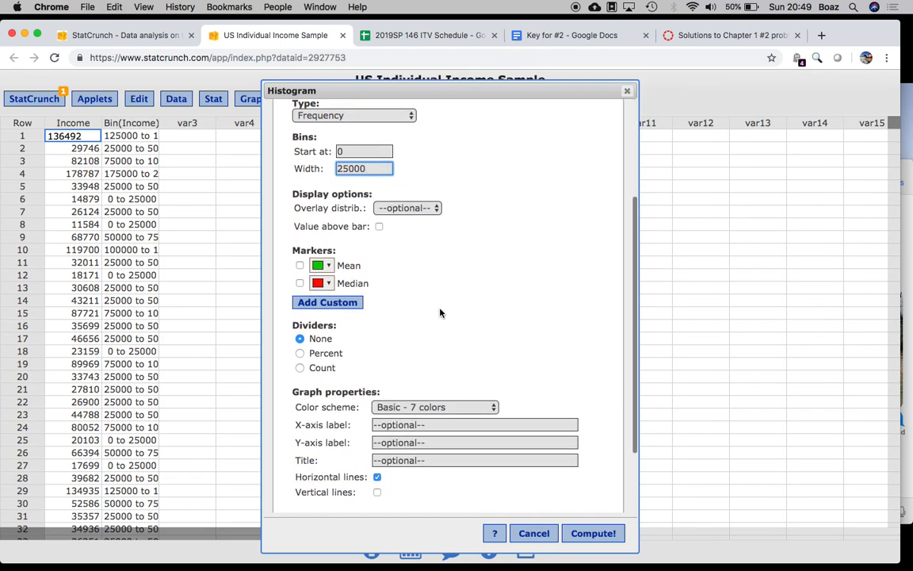
click(611, 535)
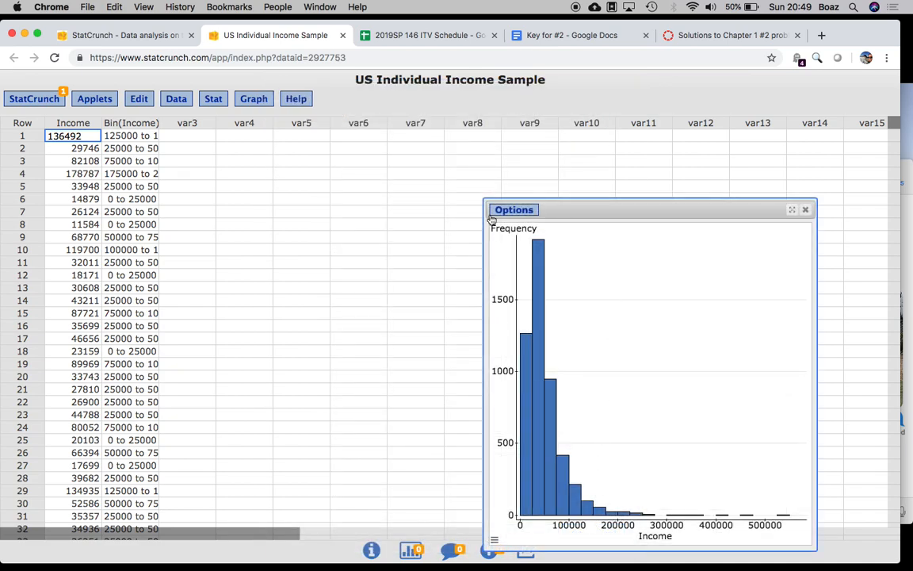
Widen the histogram window and reposition it over the middle of the data sheet
drag(482, 198, 304, 211)
drag(399, 224, 330, 178)
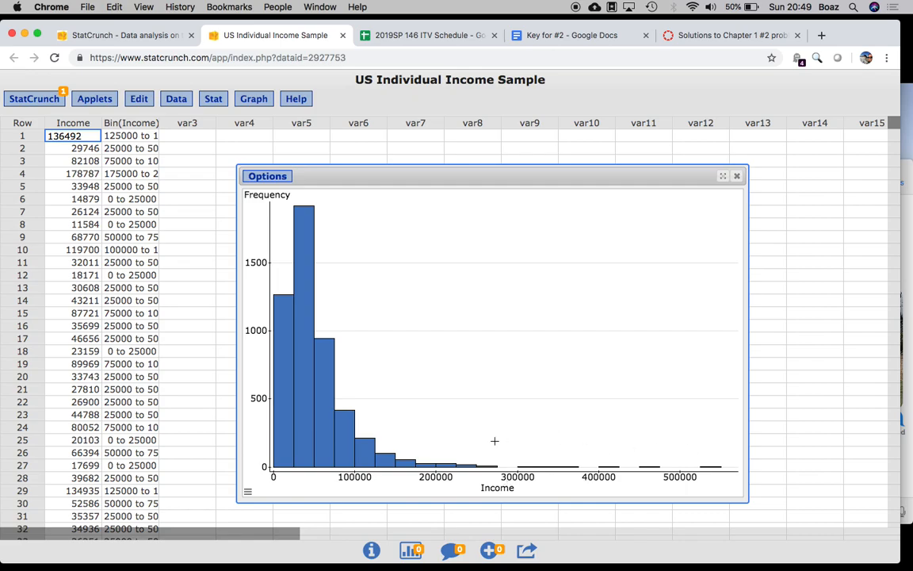
mouse_move(354, 441)
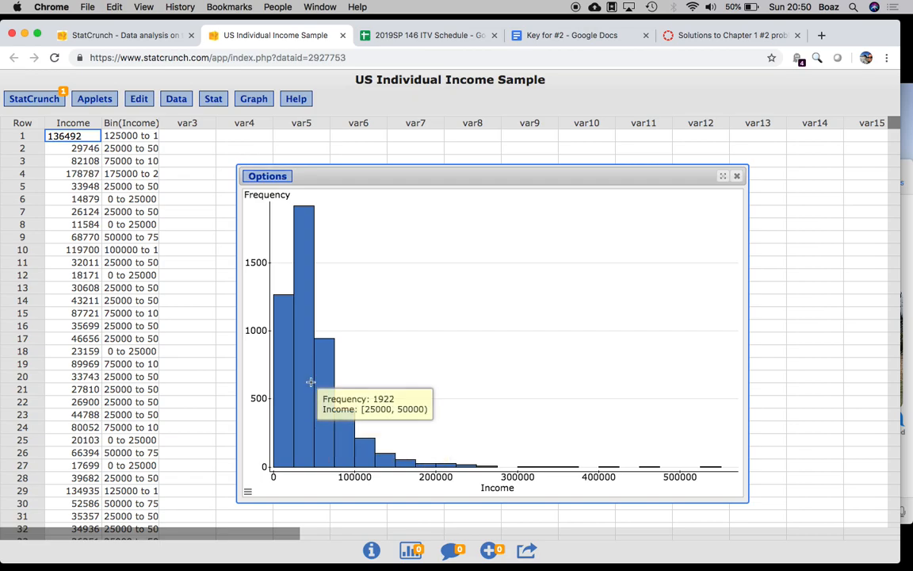
mouse_move(288, 376)
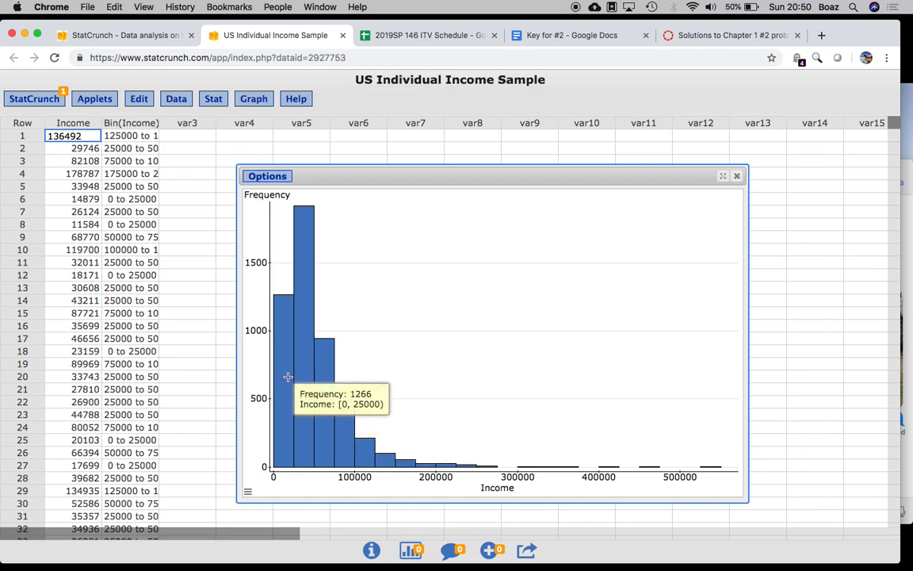
Show the values above the bars of the Income histogram and widen its window so every bar is labeled
click(268, 178)
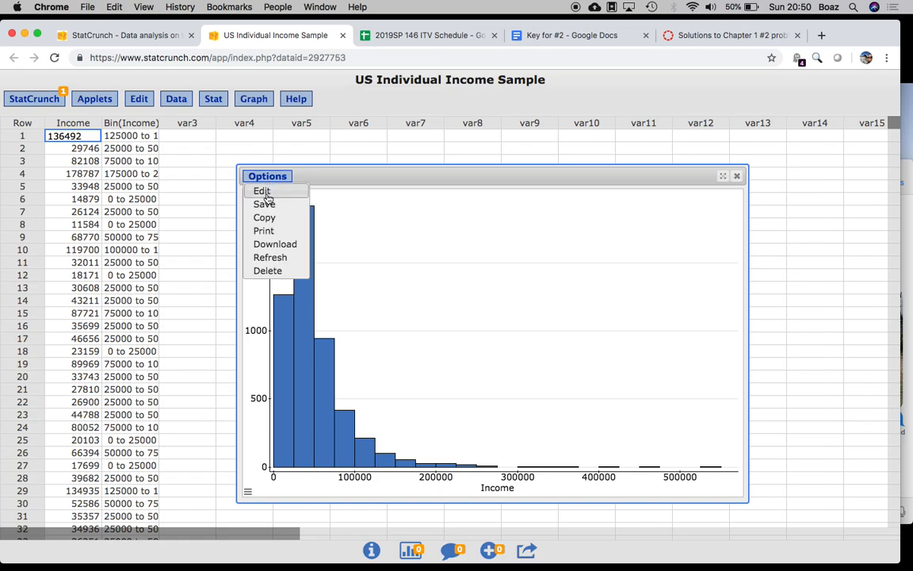
click(263, 191)
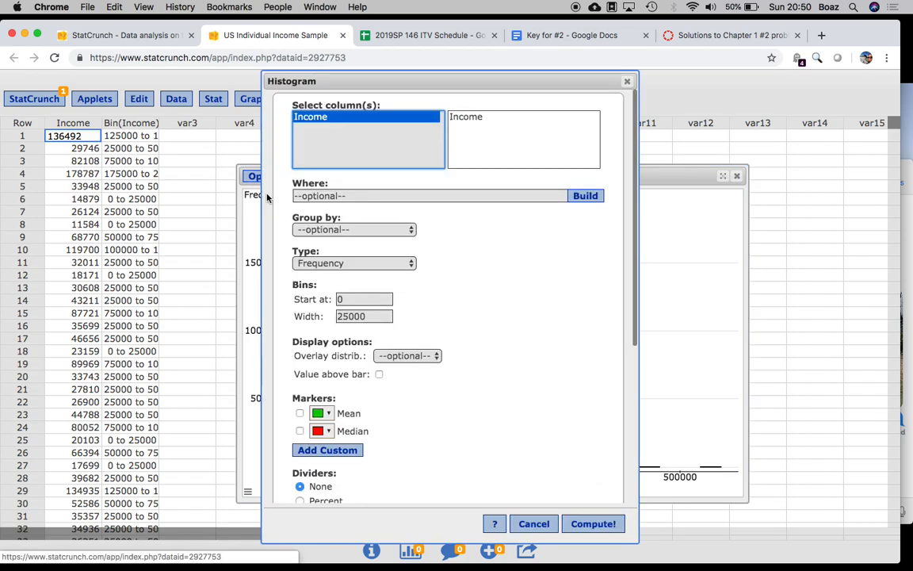
click(379, 374)
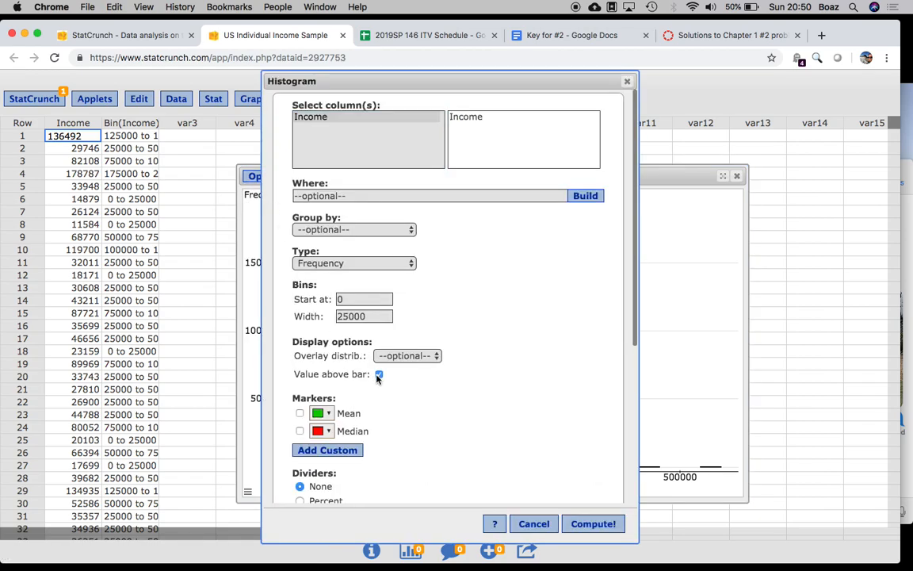
click(593, 523)
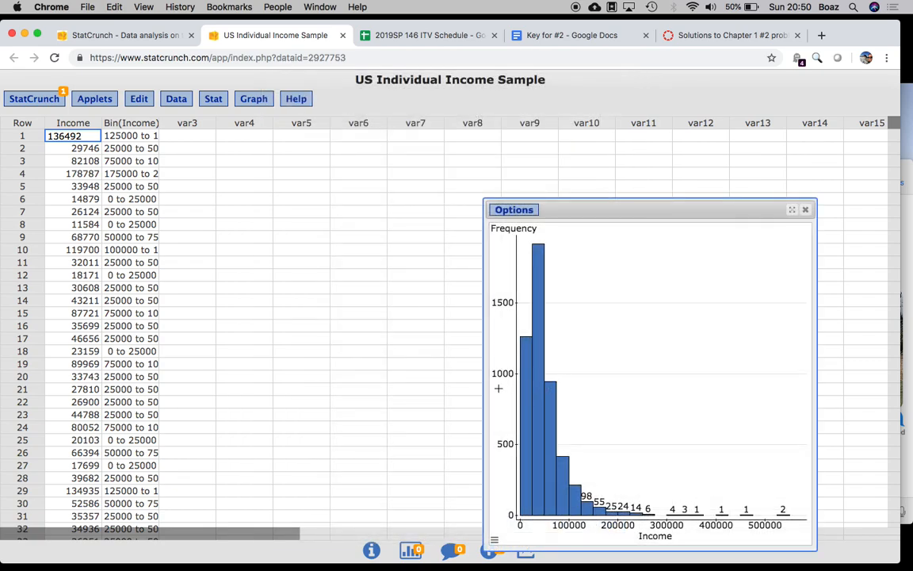
drag(484, 383, 197, 389)
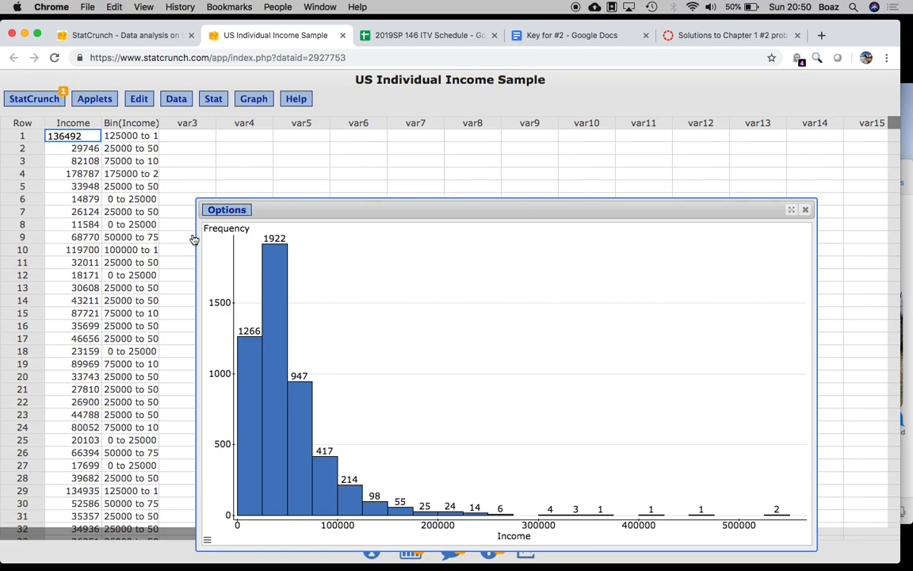
Delete the histogram and compute a cumulative frequency table of Bin(Income), grouping classes under 1 percent as Other
click(211, 209)
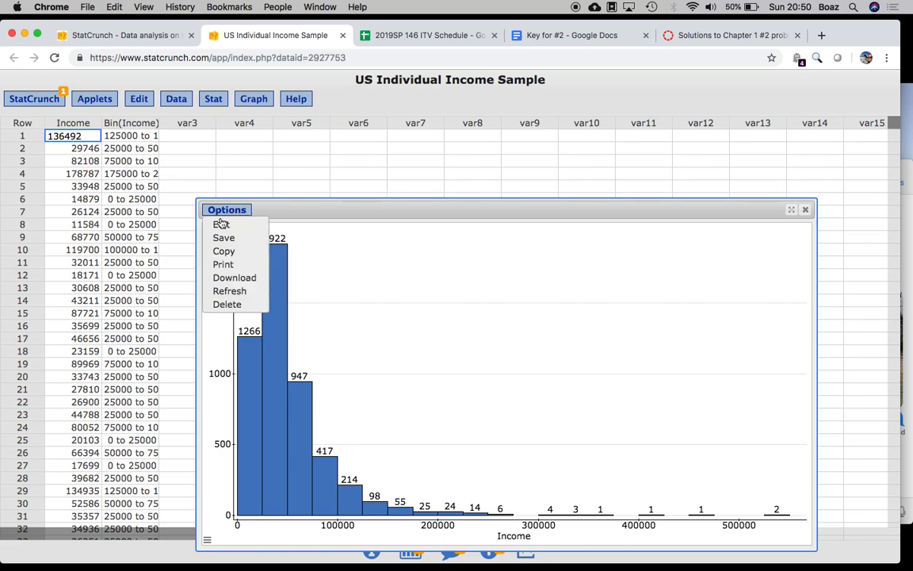
click(229, 304)
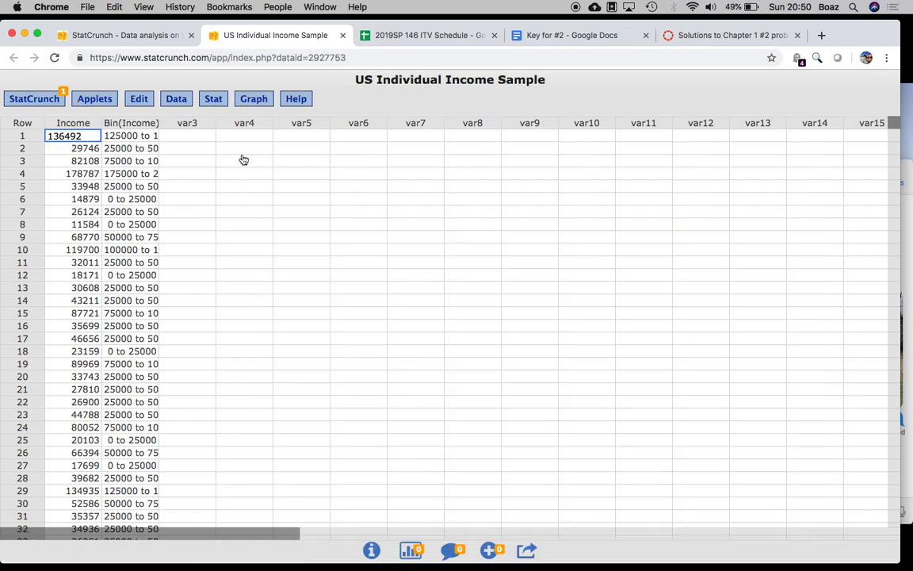
click(214, 99)
mouse_move(216, 144)
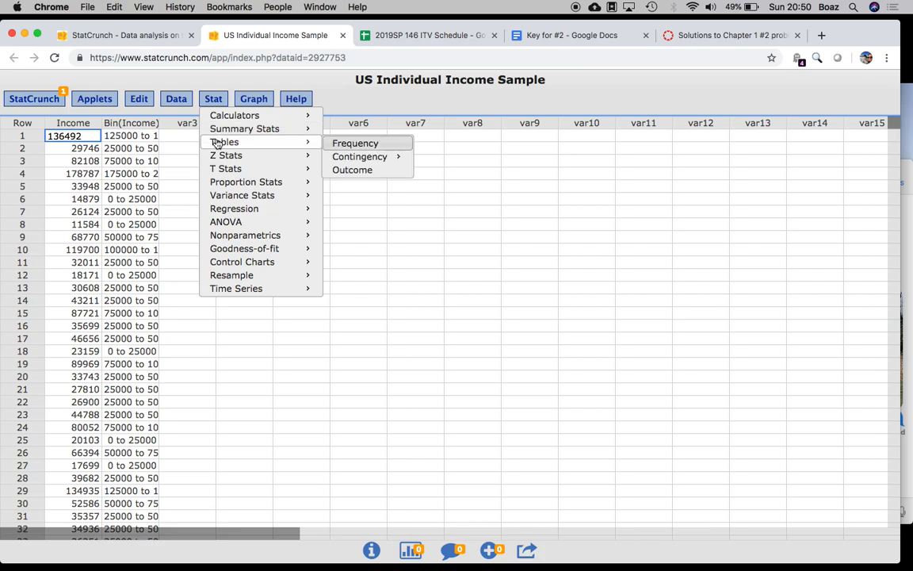
click(358, 146)
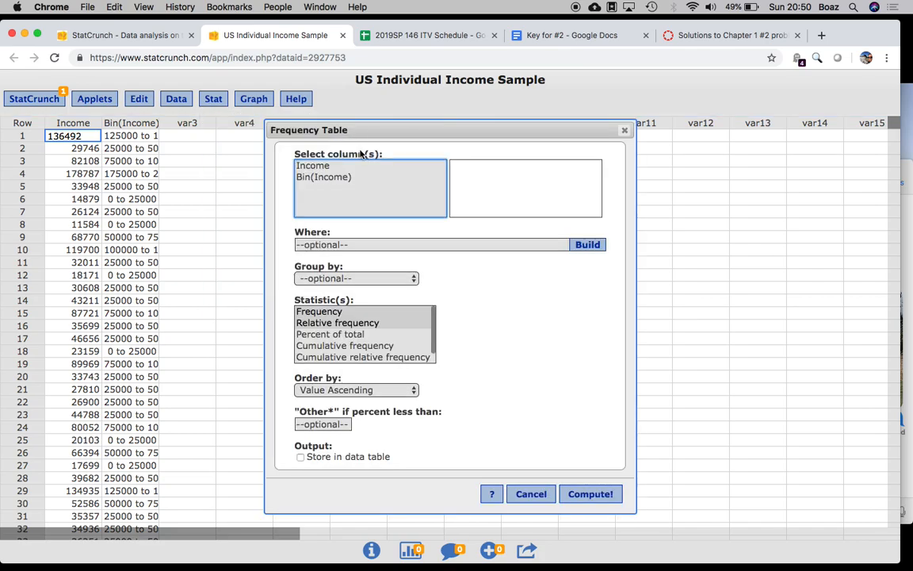
click(323, 178)
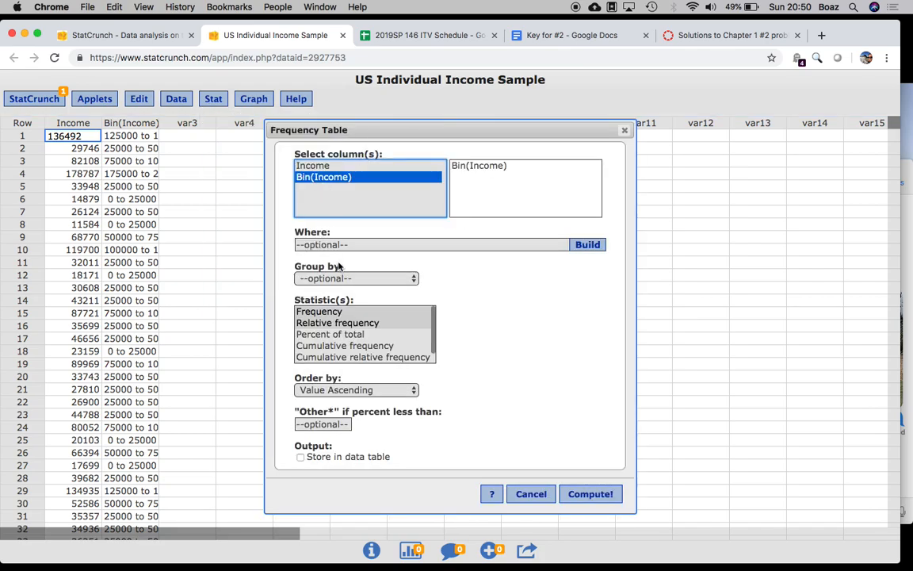
click(341, 346)
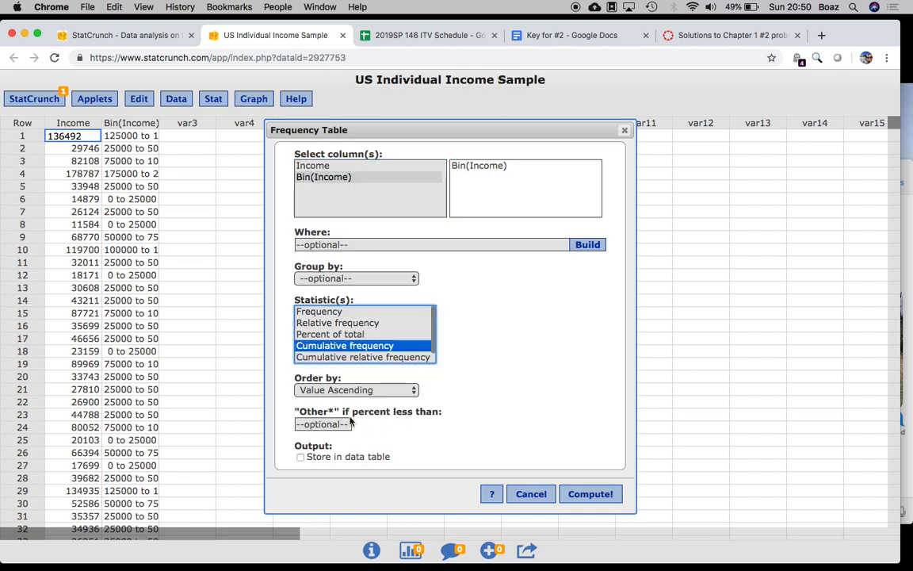
click(318, 425)
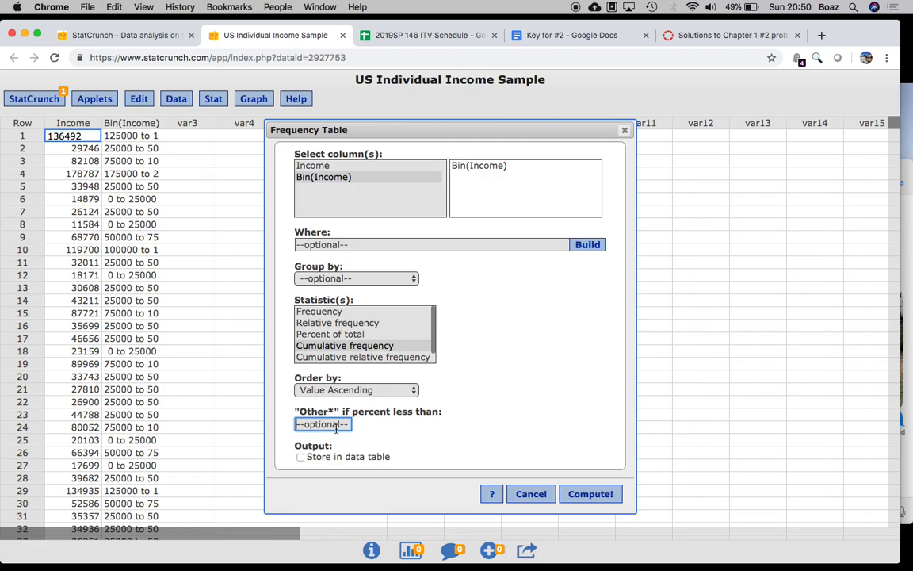
text(1)
click(578, 496)
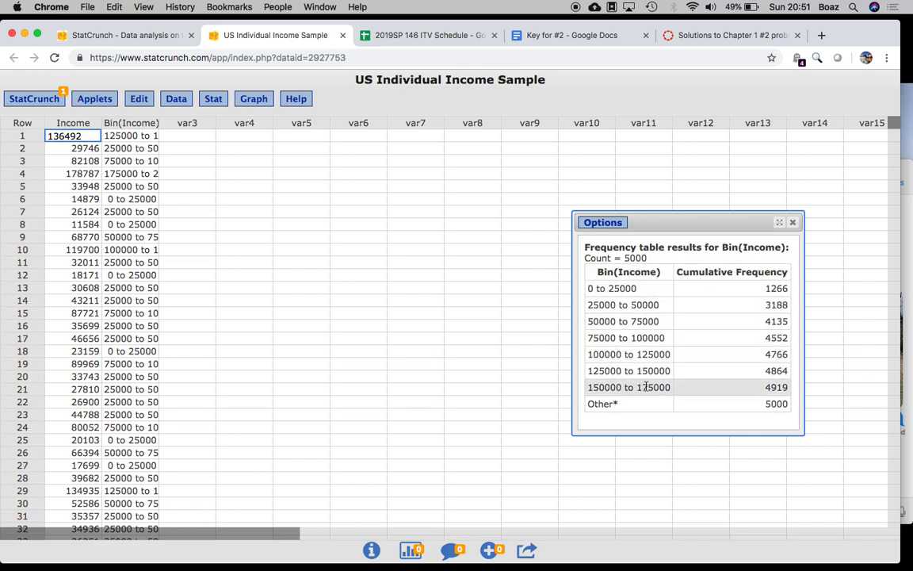
Recompute the cumulative frequency table with classes under .5 percent grouped as Other
click(602, 223)
click(595, 236)
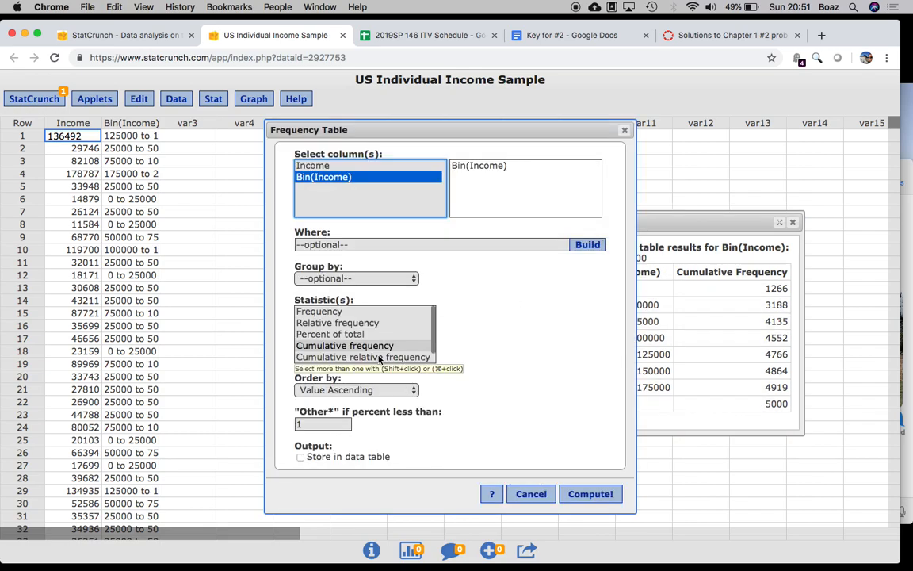
click(320, 423)
key(BackSpace)
text(.56)
key(BackSpace)
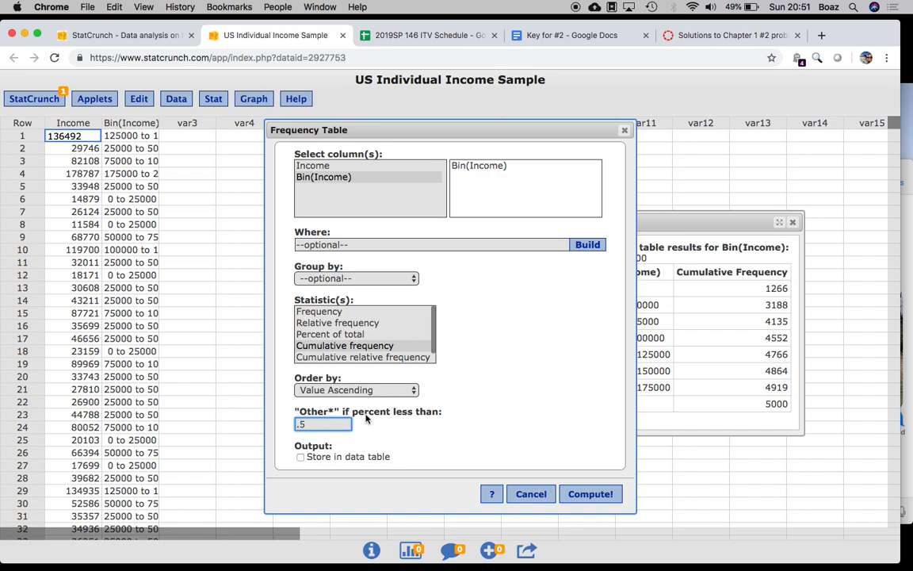
click(589, 493)
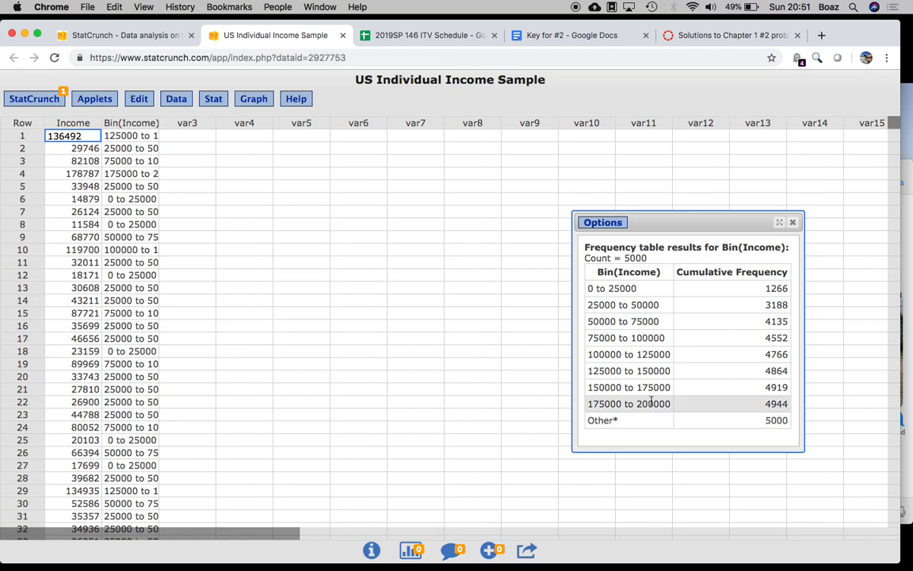
Recompute the cumulative frequency table with the Other threshold lowered to .25 percent
click(604, 222)
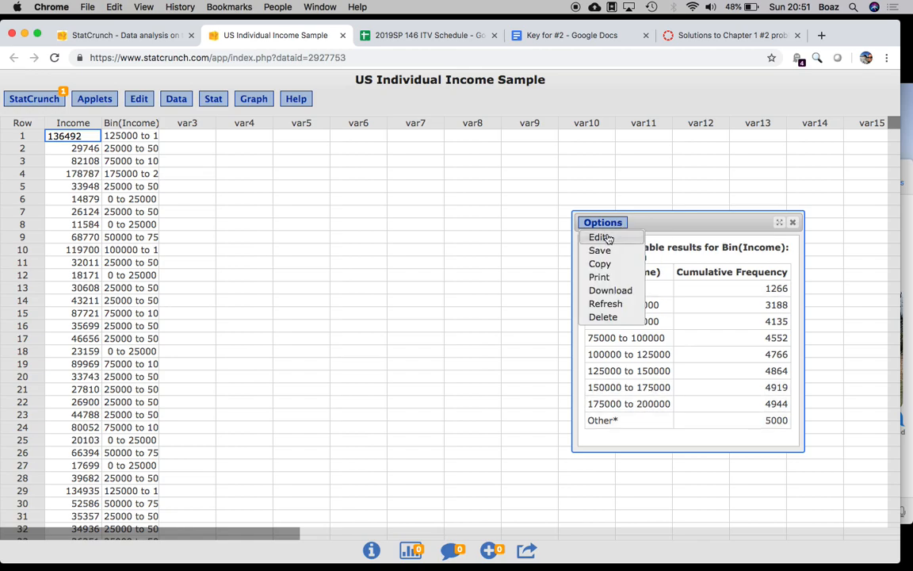
click(600, 238)
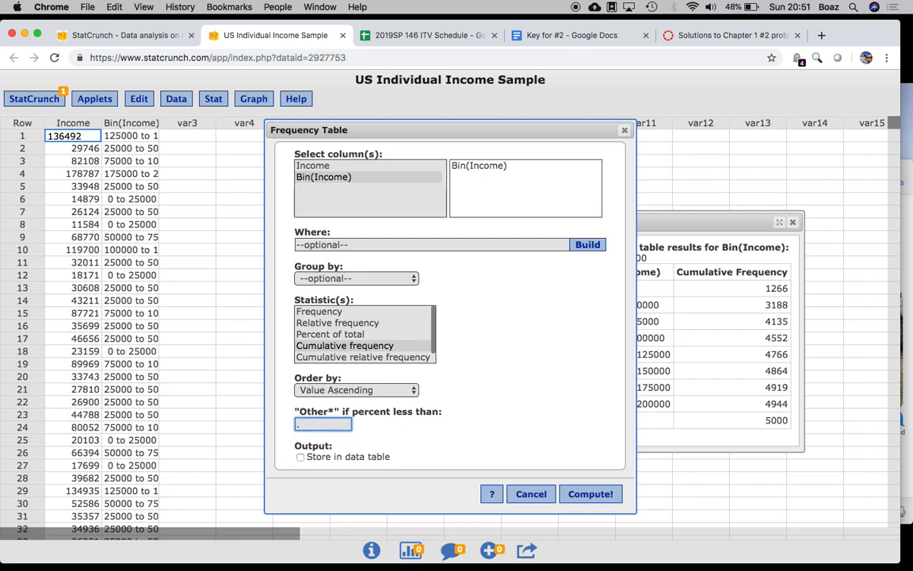
click(591, 494)
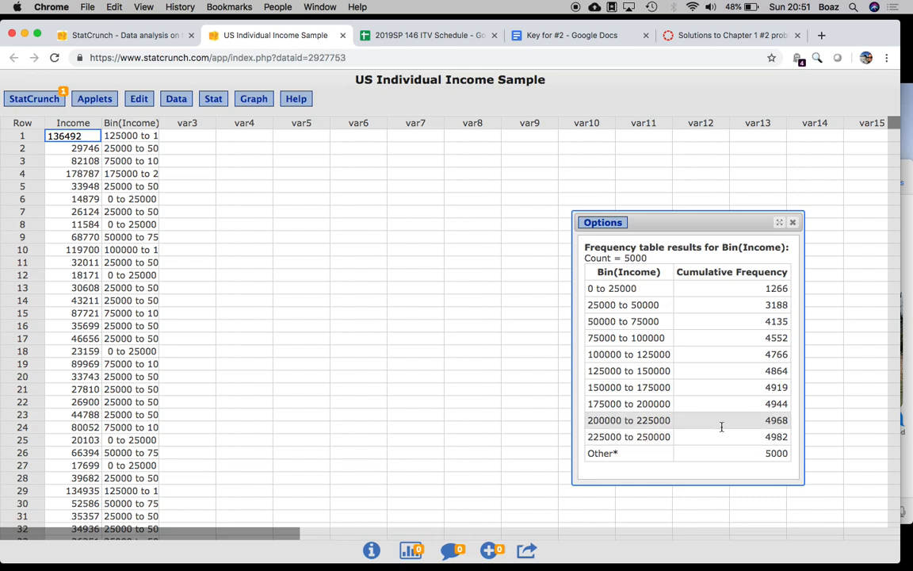
Edit the frequency table so its output is stored in the data table, and compute it
click(610, 223)
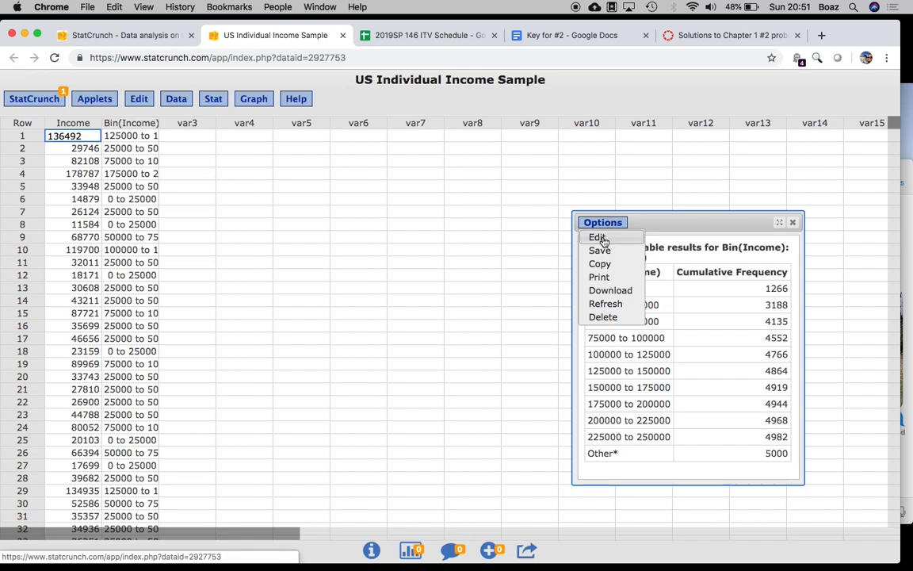
click(597, 237)
click(300, 457)
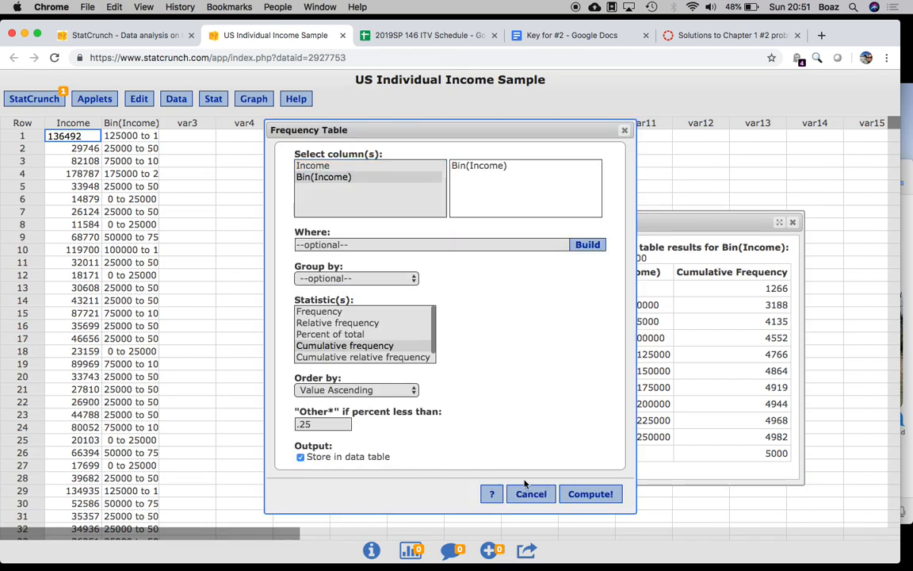
click(581, 496)
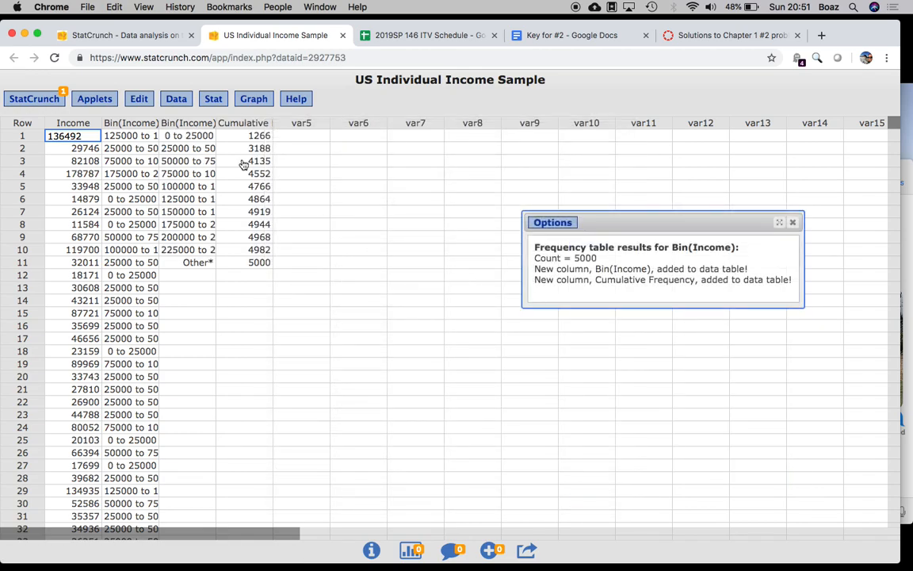
Widen the stored Bin(Income) and Cumulative Frequency columns until their headings and class labels show in full
drag(216, 124, 231, 123)
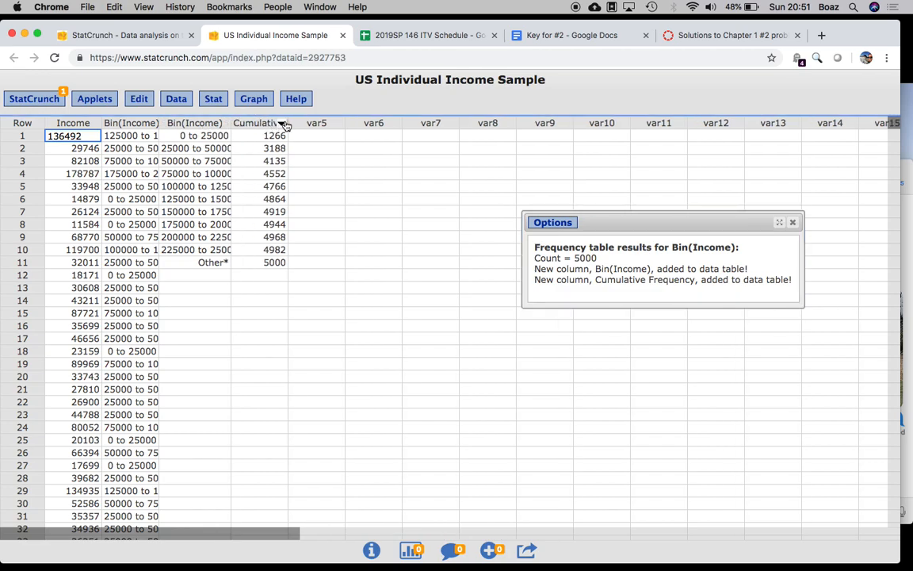
drag(287, 123, 317, 123)
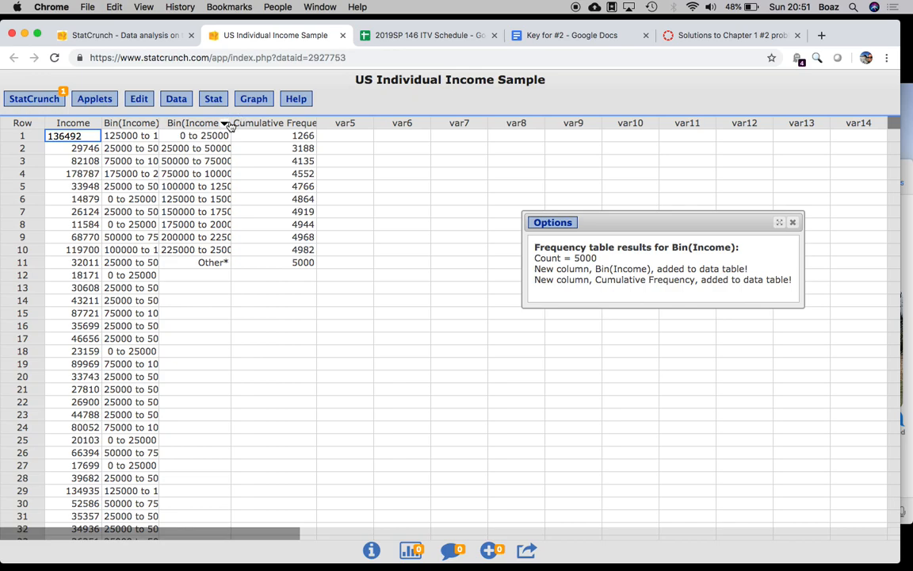
click(226, 123)
click(226, 123)
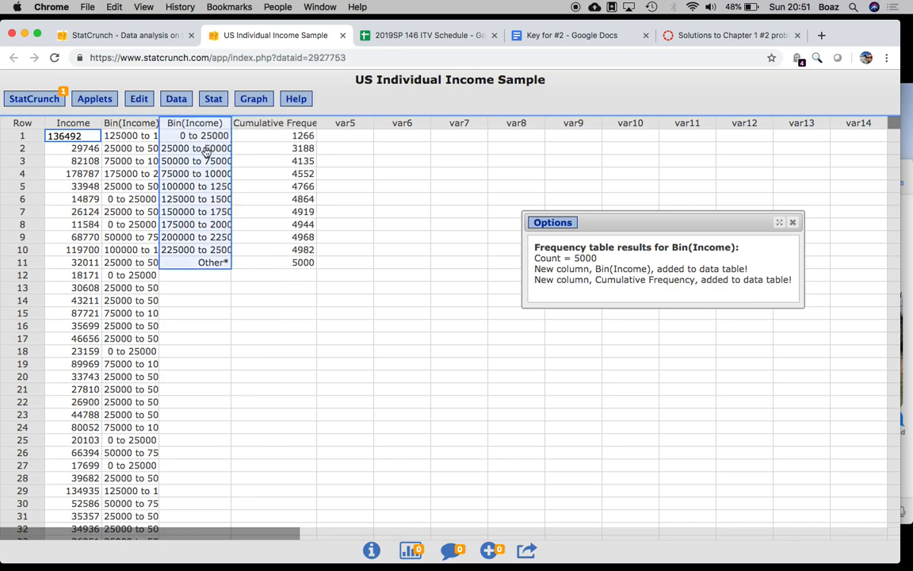
click(196, 148)
drag(231, 123, 261, 123)
drag(346, 125, 362, 123)
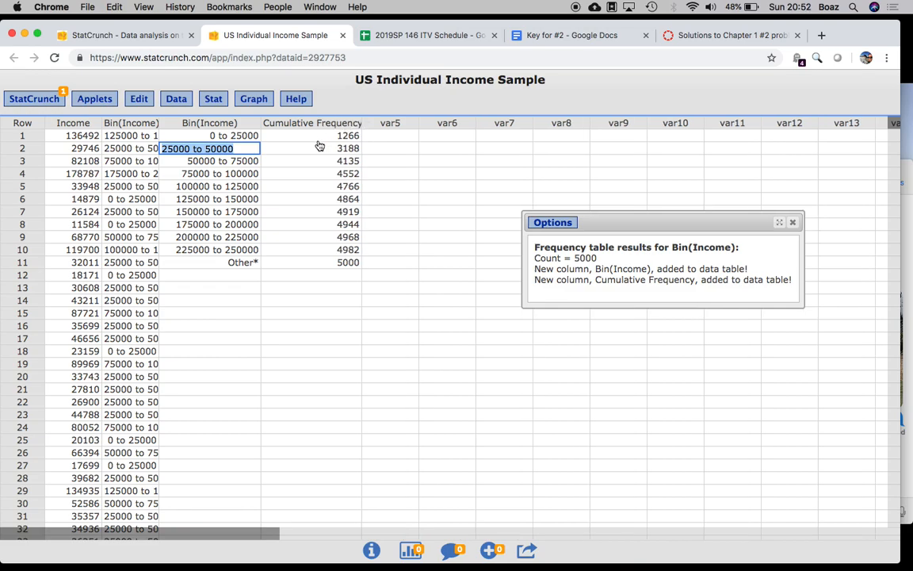
Rename the var6 column as Income
click(438, 125)
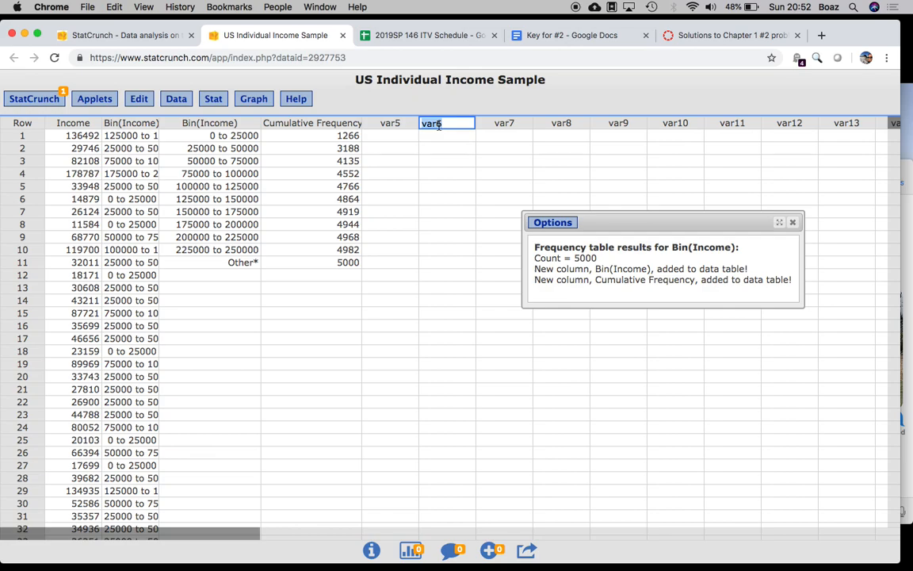
text(Income)
key(Return)
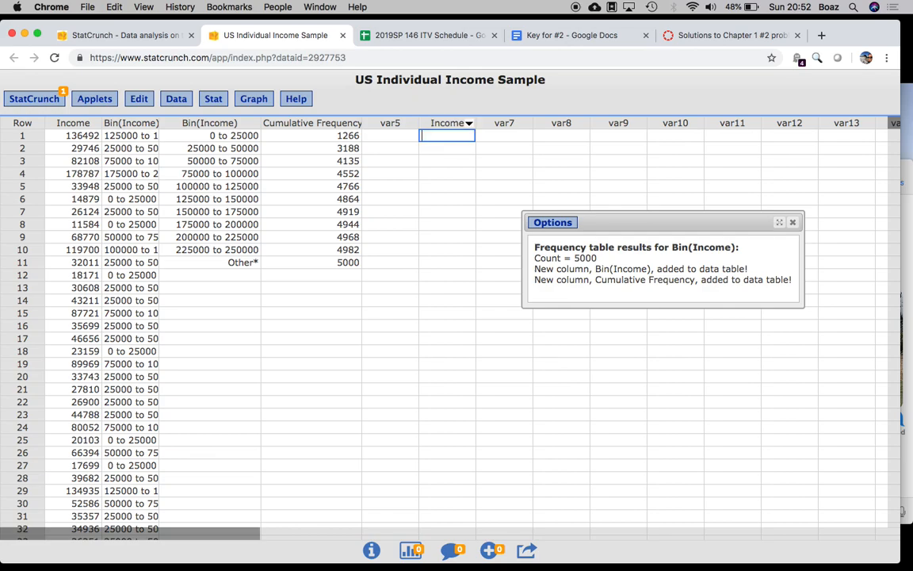
Fill the new Income column from row 1 down with class boundaries from 0 to 250000 in increments of 25000
text(0)
key(Return)
text(25000)
key(Return)
text(50000)
key(Return)
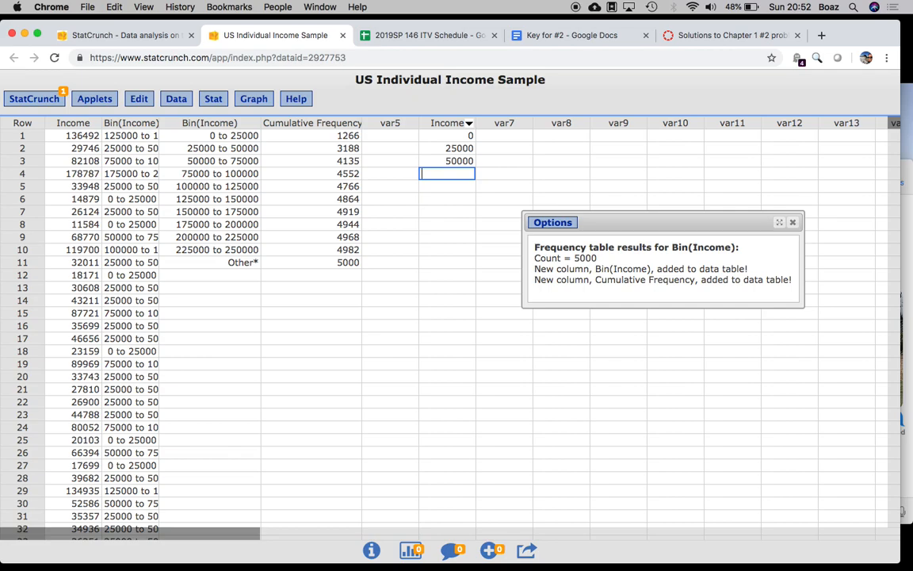
text(75000)
key(Return)
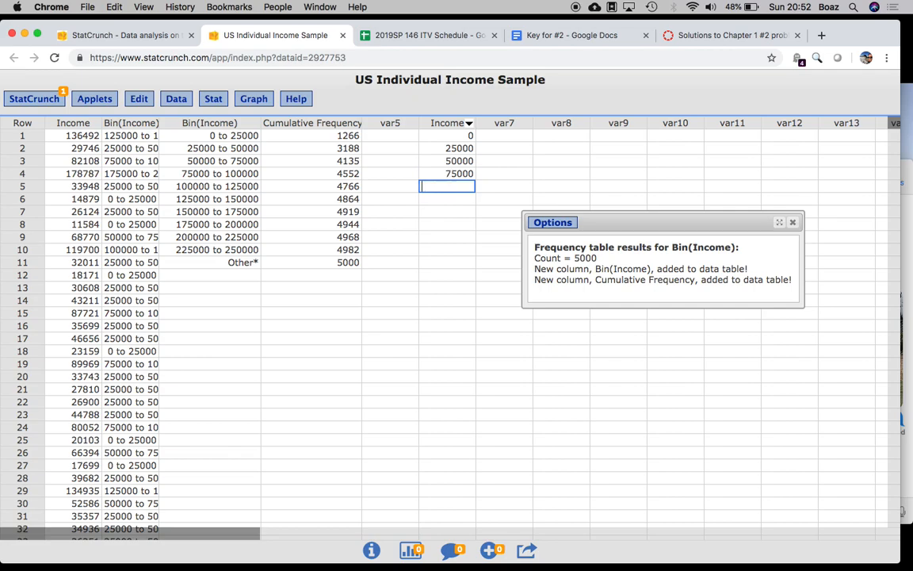
text(100000)
key(Return)
text(125000)
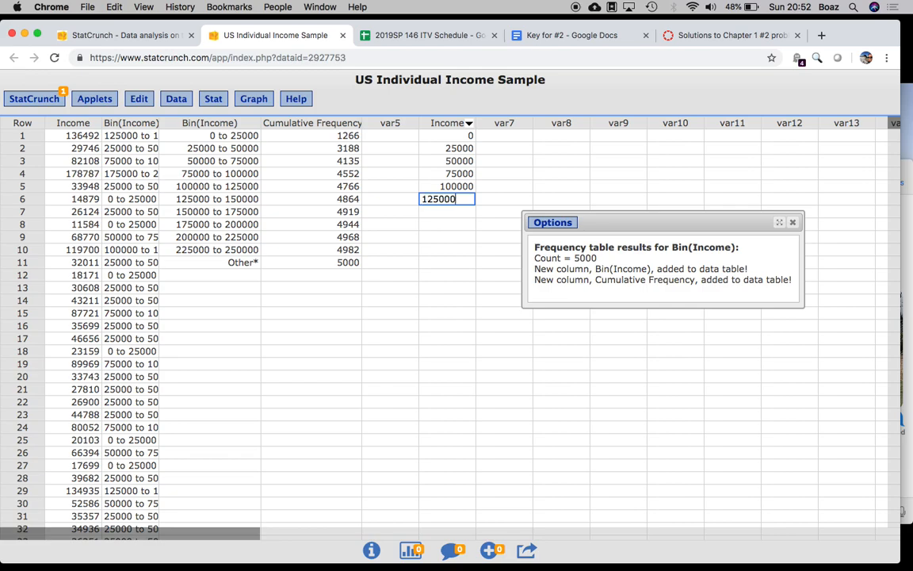
key(Return)
text(125000)
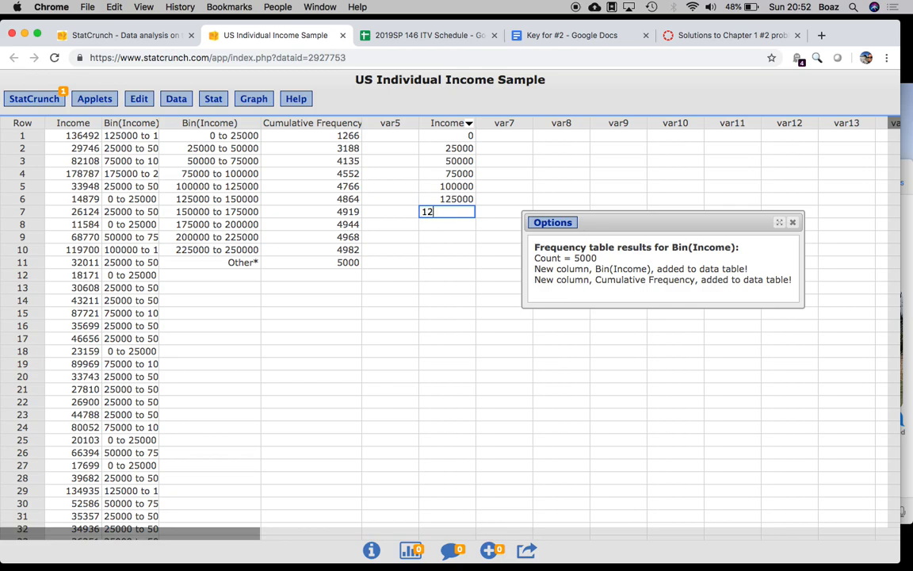
key(BackSpace)
key(BackSpace)
key(BackSpace)
text(50000)
key(Return)
text(1)
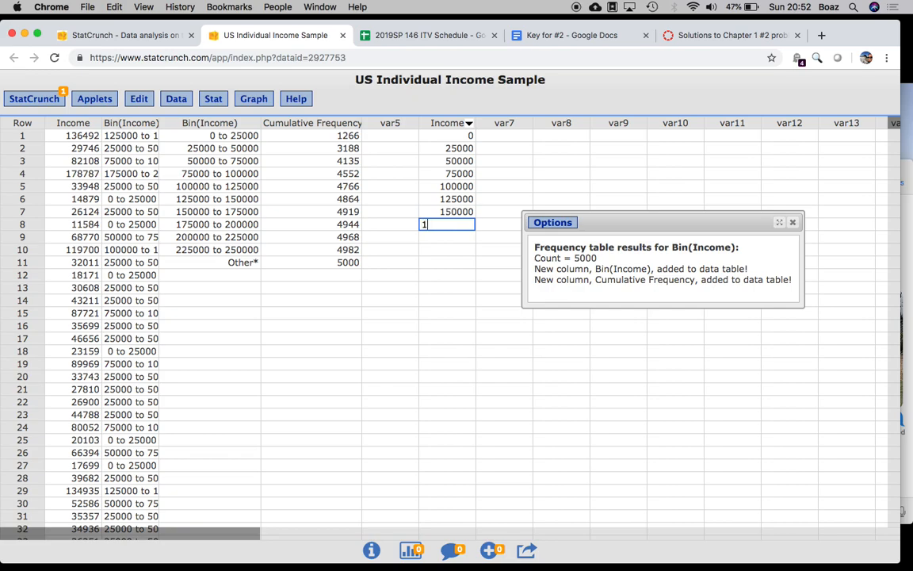
text(75000)
key(Return)
text(20000)
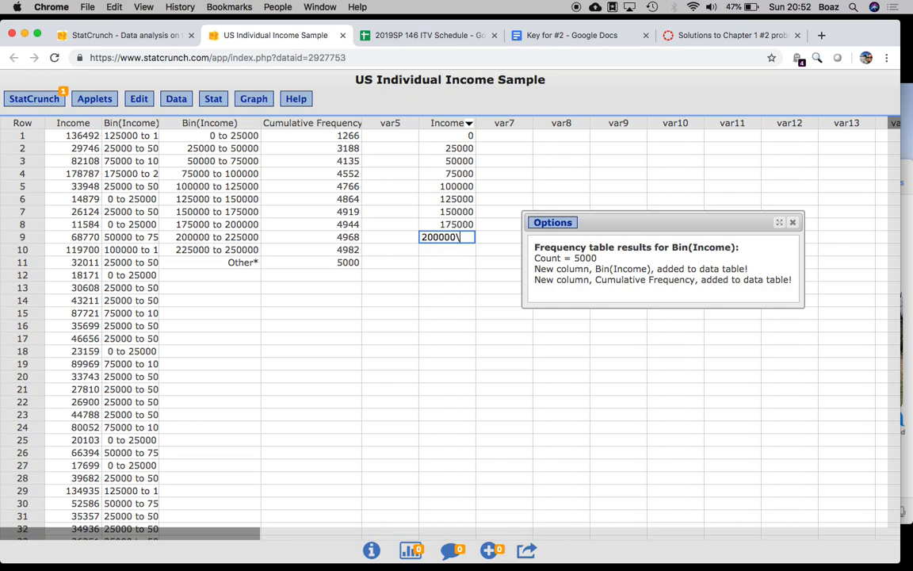
text(0)
key(Return)
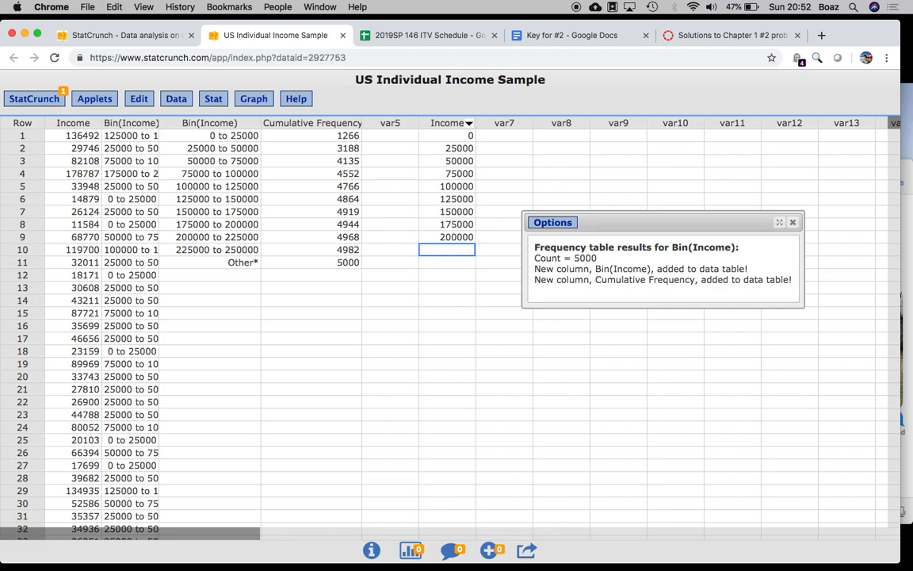
text(225000)
key(Return)
text(2)
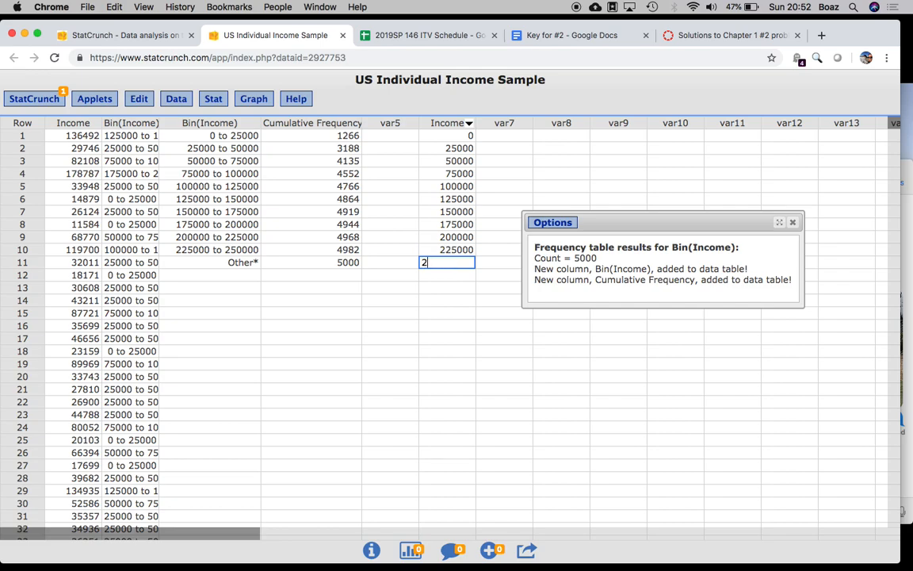
text(5000)
key(Return)
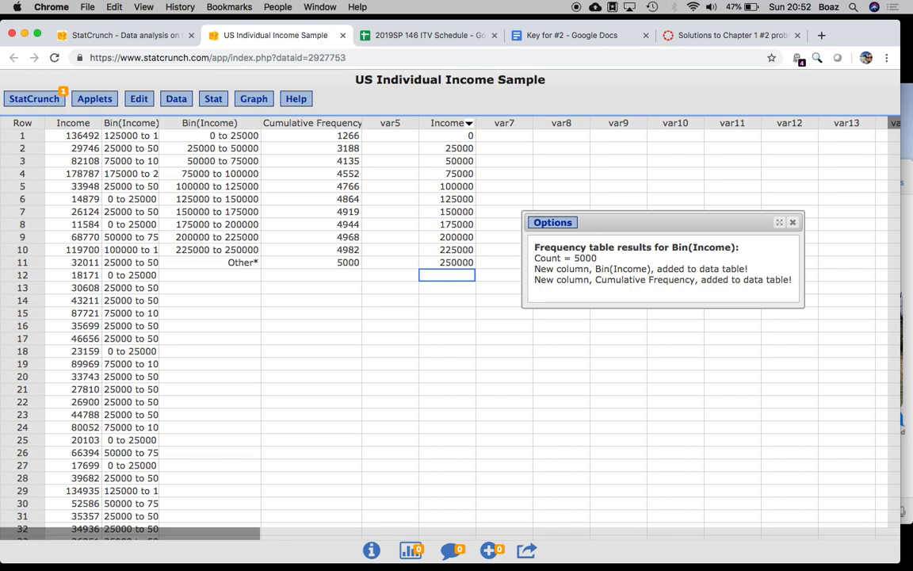
text(25000)
key(BackSpace)
key(BackSpace)
key(BackSpace)
key(BackSpace)
key(BackSpace)
key(super+Tab)
key(super+Tab)
key(super+Tab)
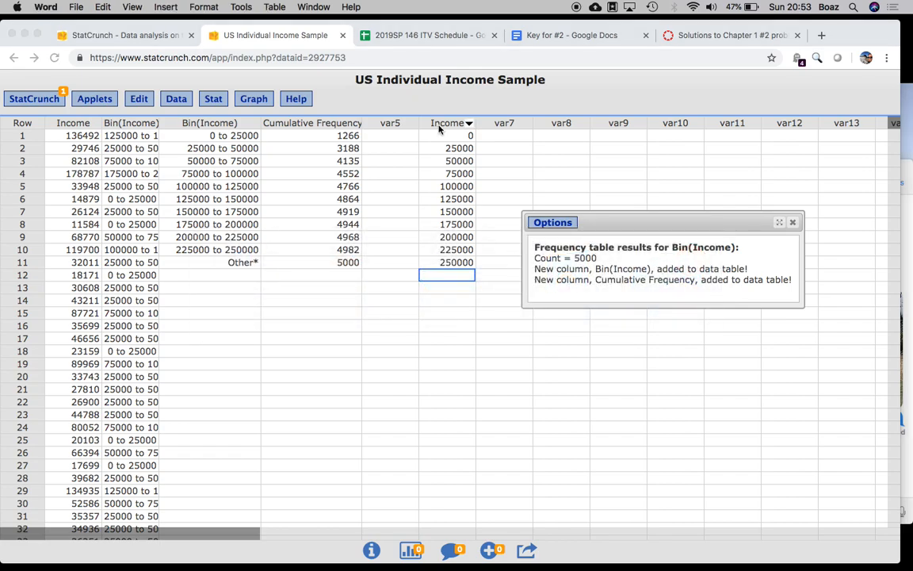
Compute column summary statistics for the original Income data to find its maximum
click(248, 105)
click(213, 98)
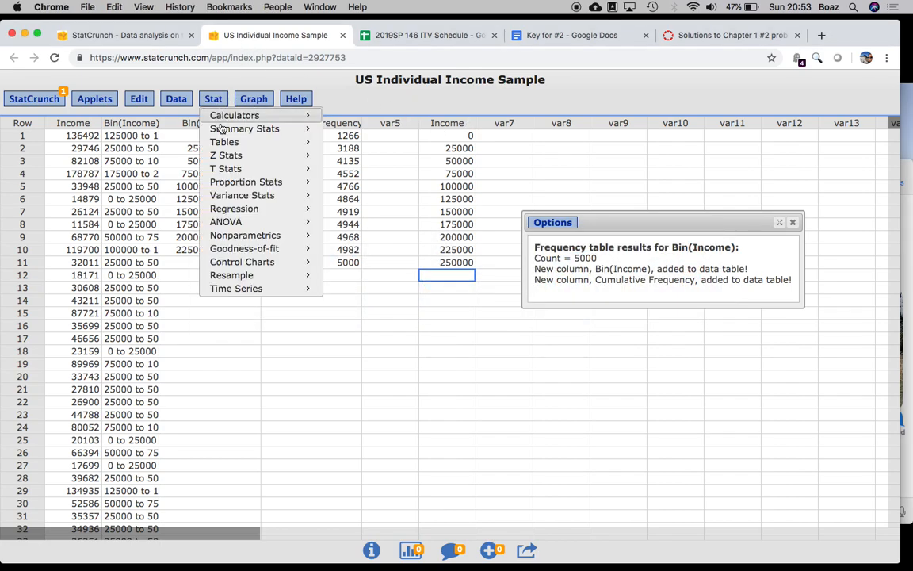
mouse_move(226, 128)
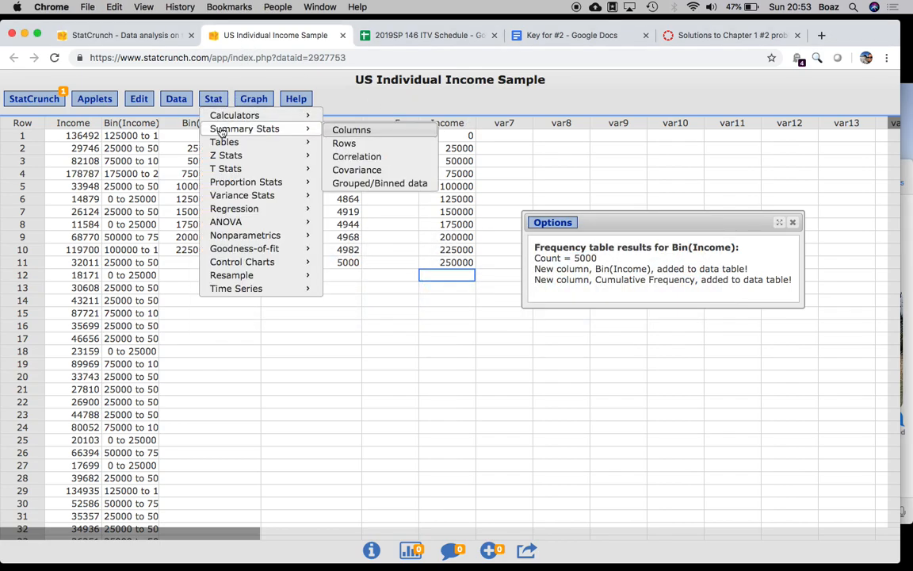
click(358, 131)
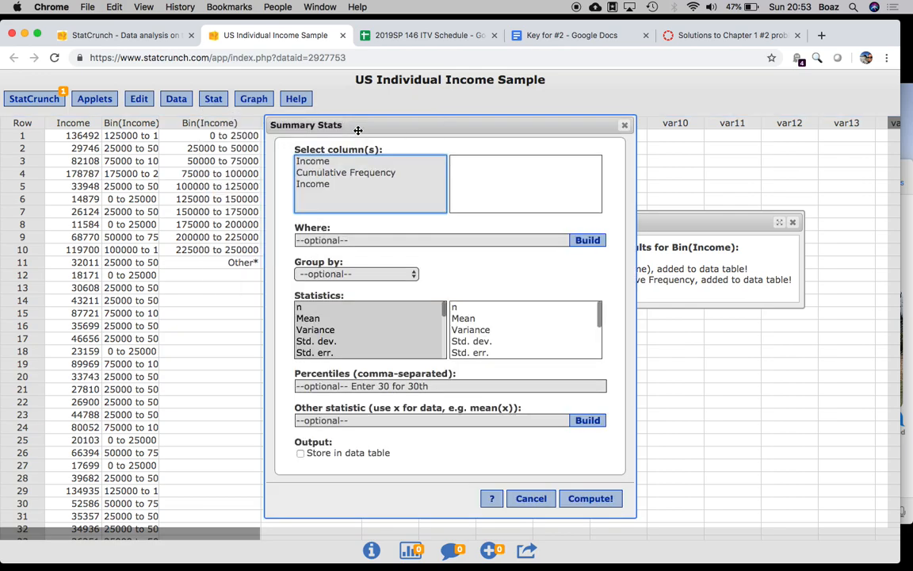
click(305, 161)
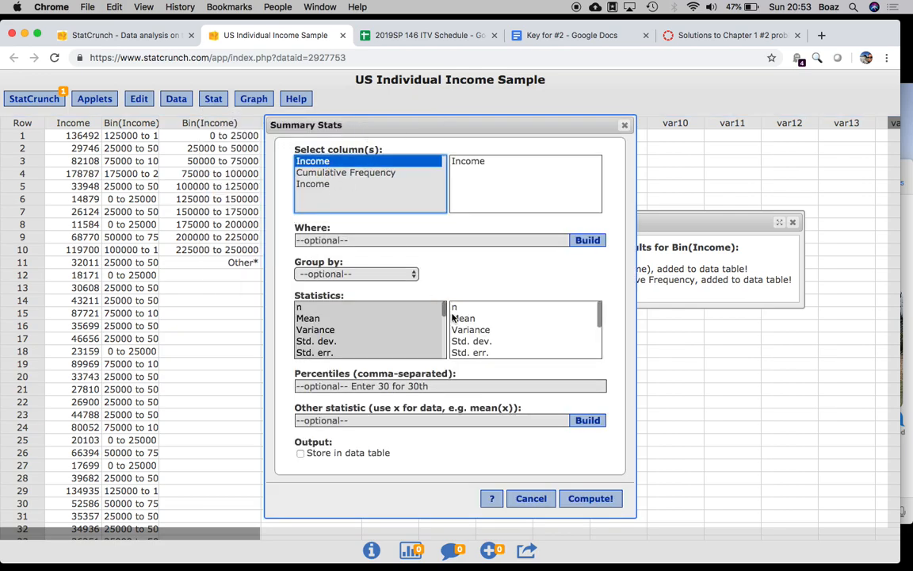
click(591, 499)
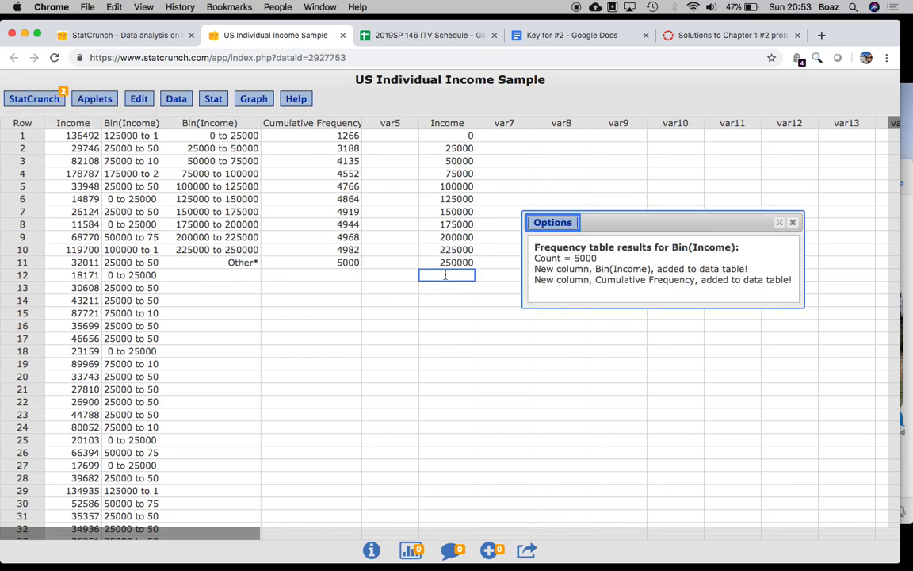
Enter 535000 as the final boundary in row 12 of the new Income column and move the frequency table results window below the entries
click(446, 274)
text(535000)
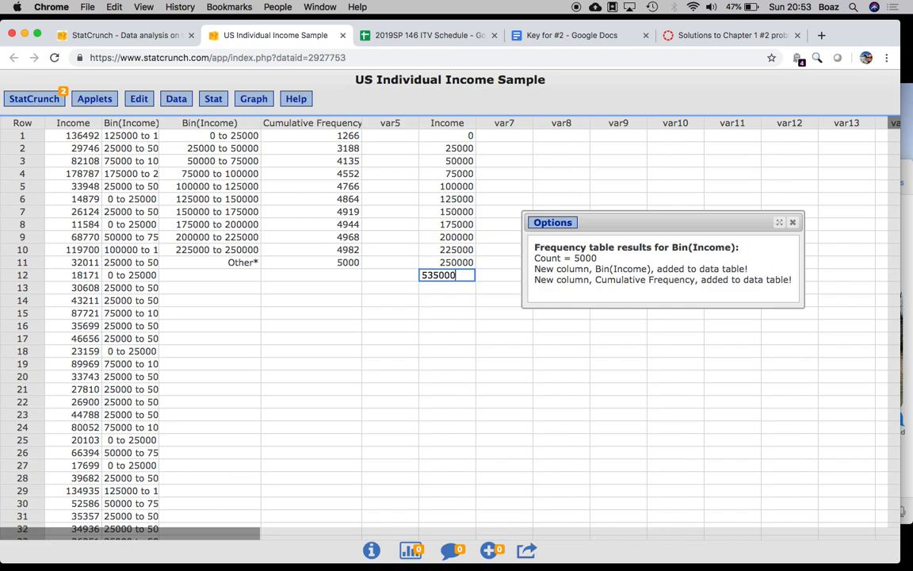
click(571, 228)
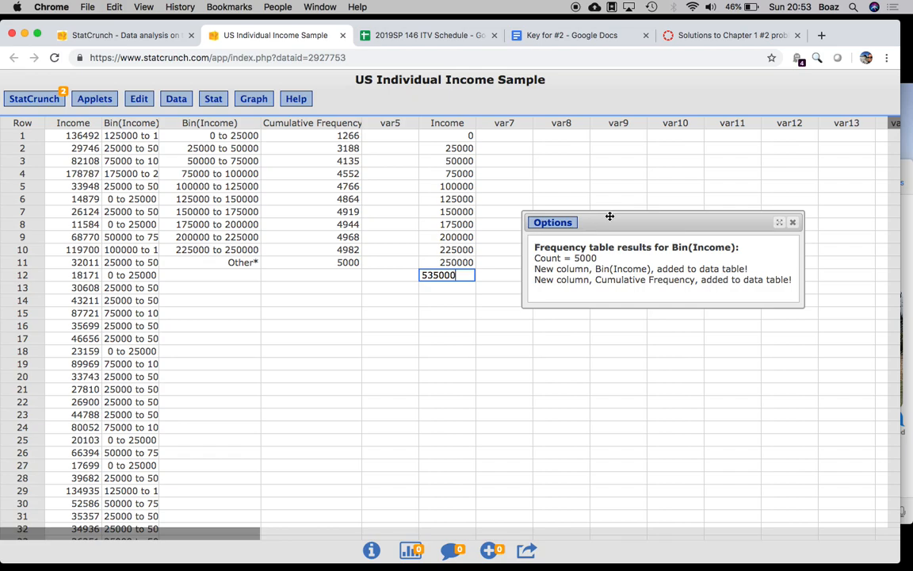
drag(573, 226, 417, 379)
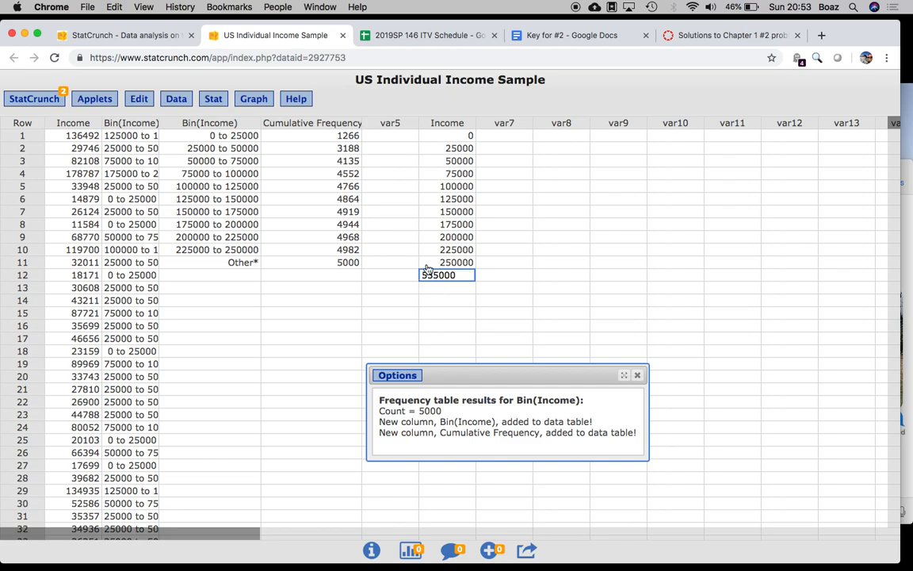
Copy the eleven cumulative frequencies into var7 starting at row 2, and enter 0 in its first row
drag(329, 136, 333, 265)
key(super+c)
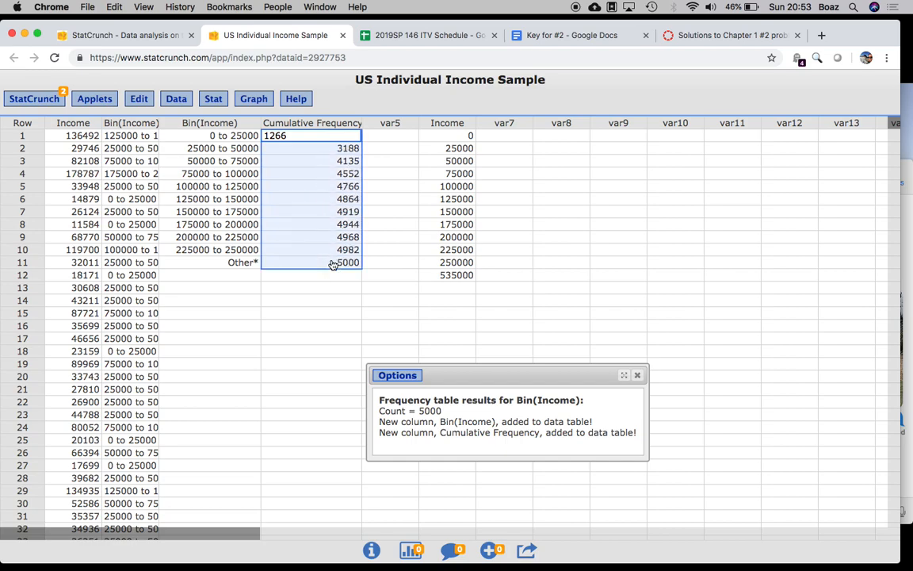
click(501, 147)
key(super+v)
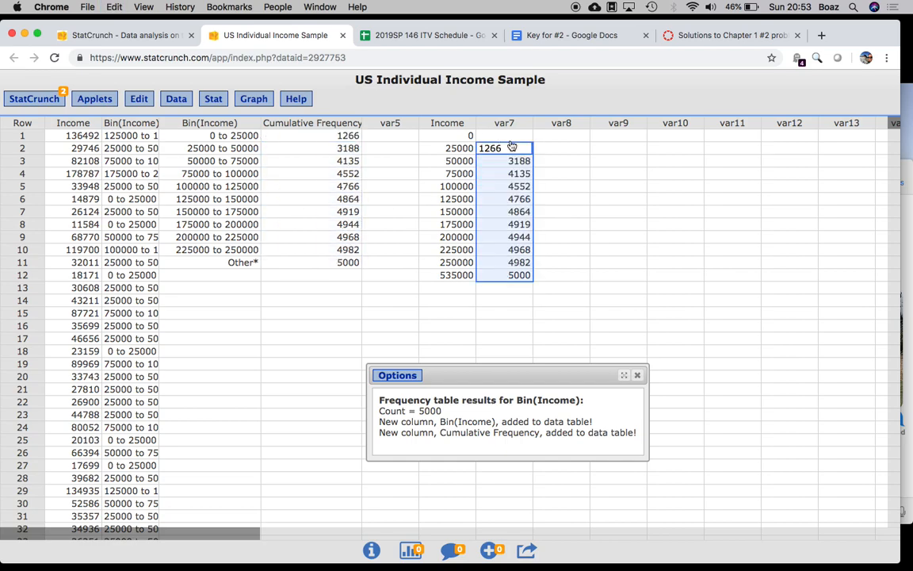
click(503, 136)
text(0)
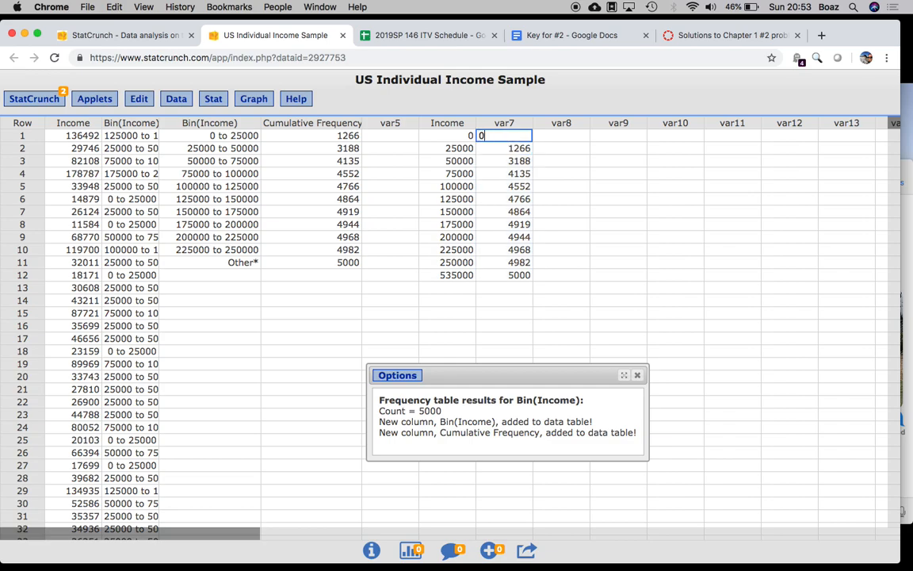
Rename the var7 column as Cumulative Frequency
click(509, 124)
text(Cumulative R)
text(elative Frequenc)
text(y)
key(Return)
Set up a scatter plot with the class-boundary Income column as X and the copied Cumulative Frequency column as Y
click(254, 98)
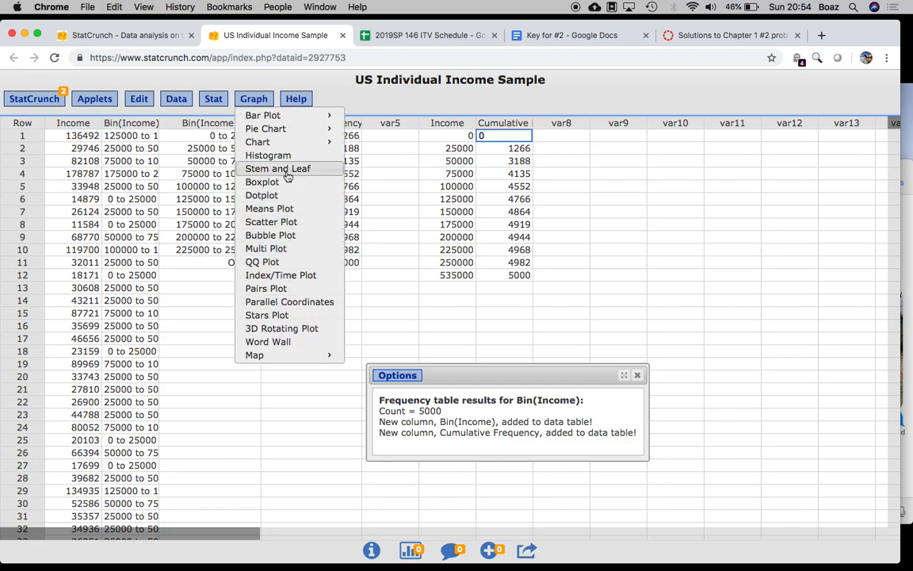
click(279, 222)
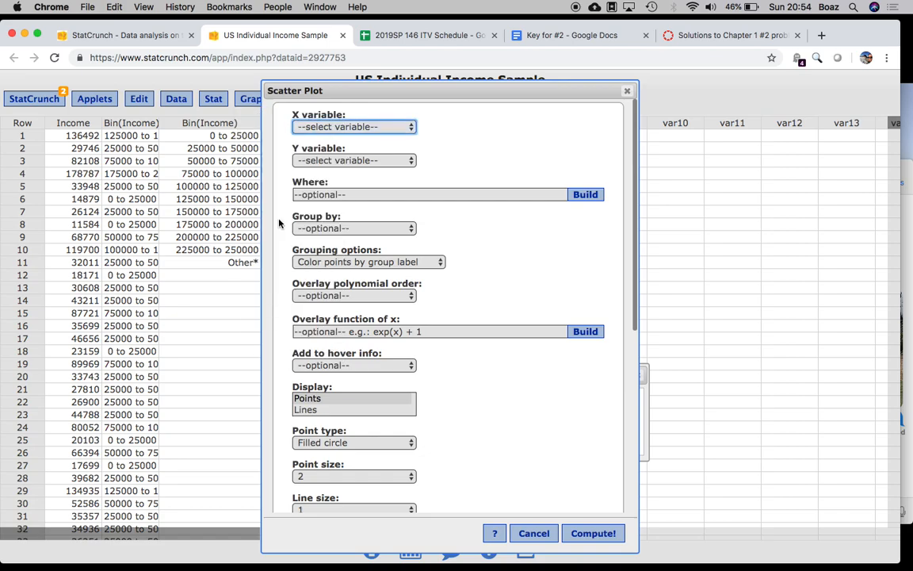
click(348, 127)
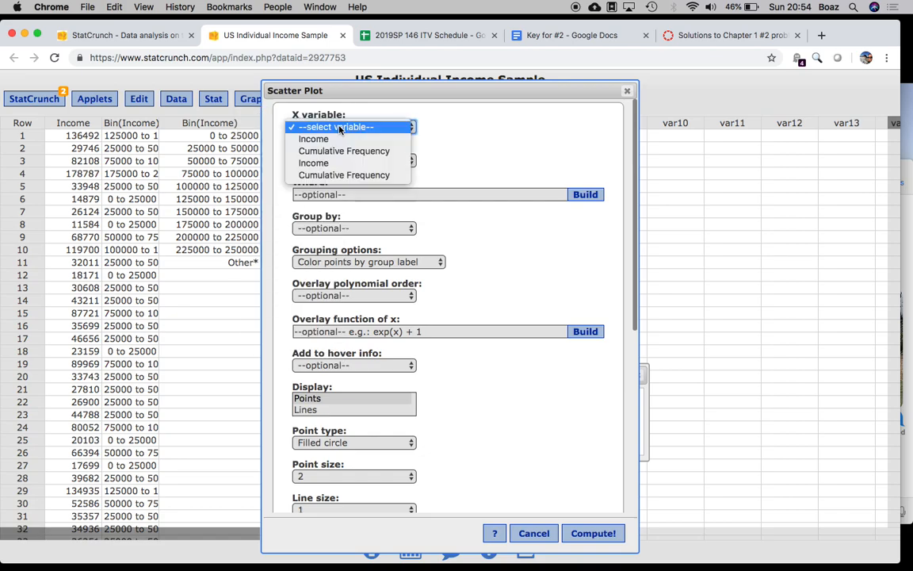
click(335, 165)
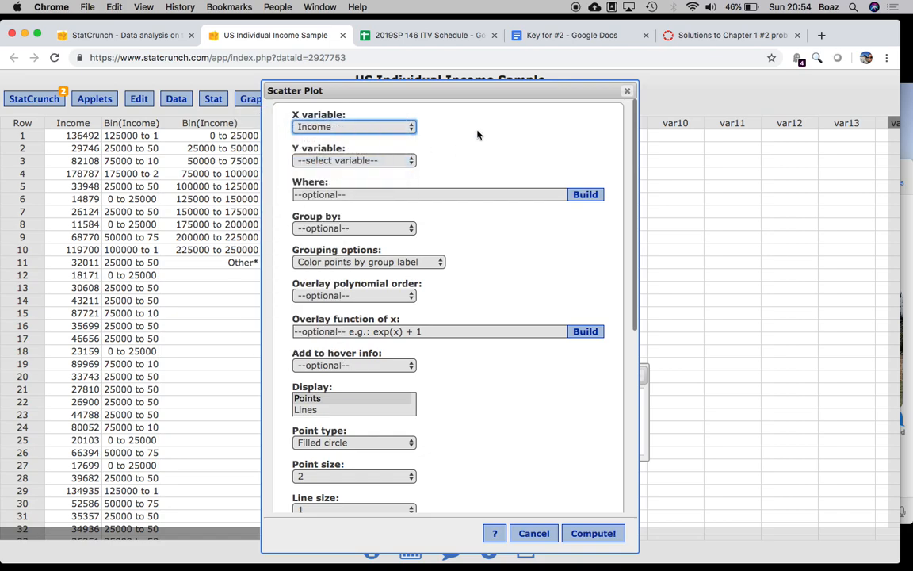
click(328, 163)
click(322, 207)
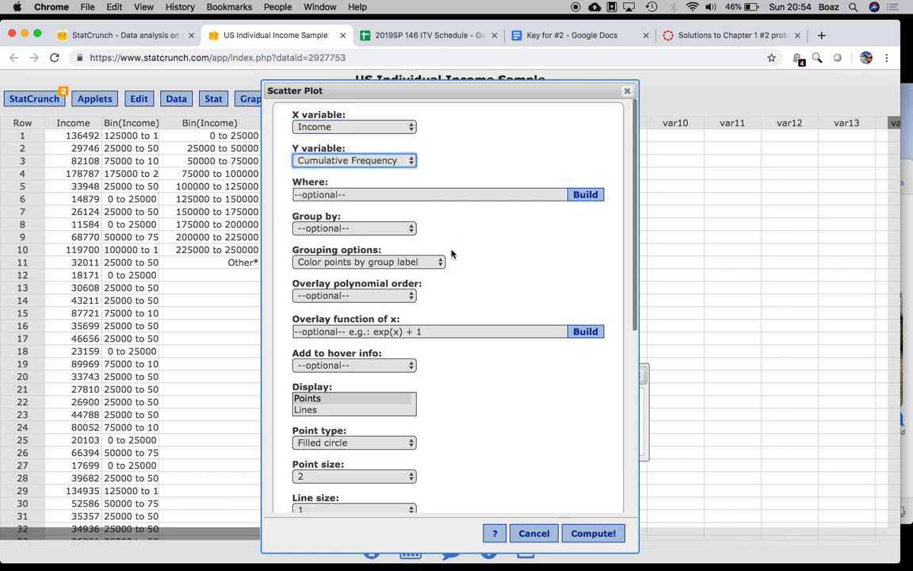
Set the scatter plot to display both Points and Lines, and compute the graph
scroll(452, 254, down, 2)
click(304, 361)
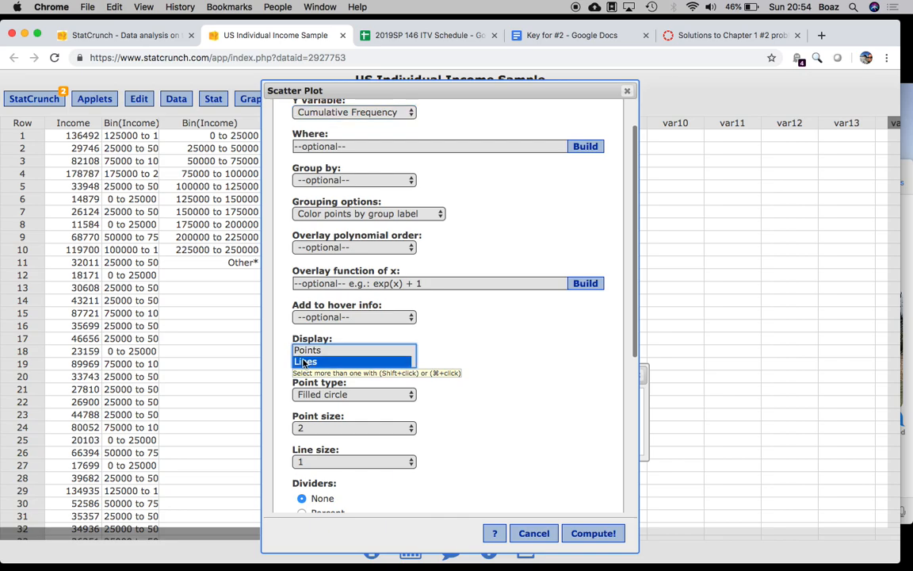
click(307, 350)
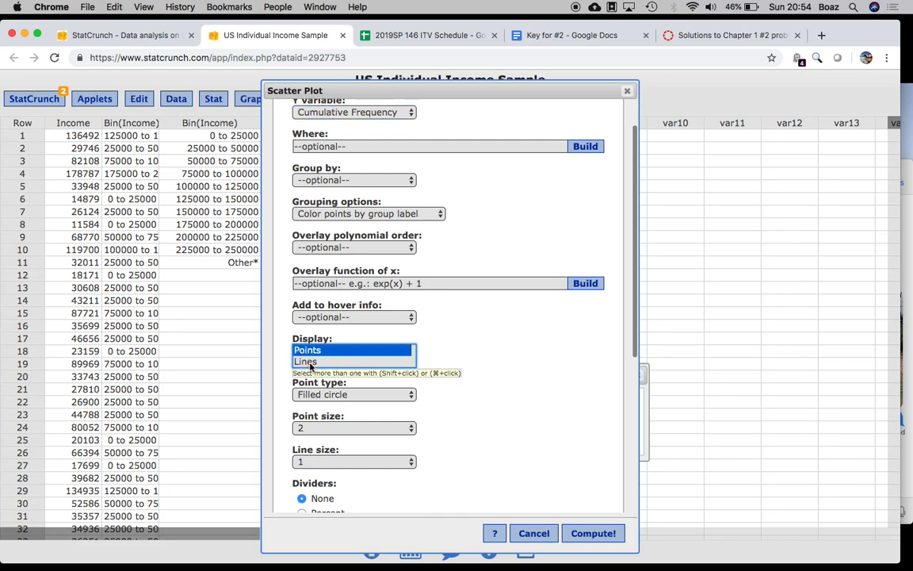
shift+click(310, 362)
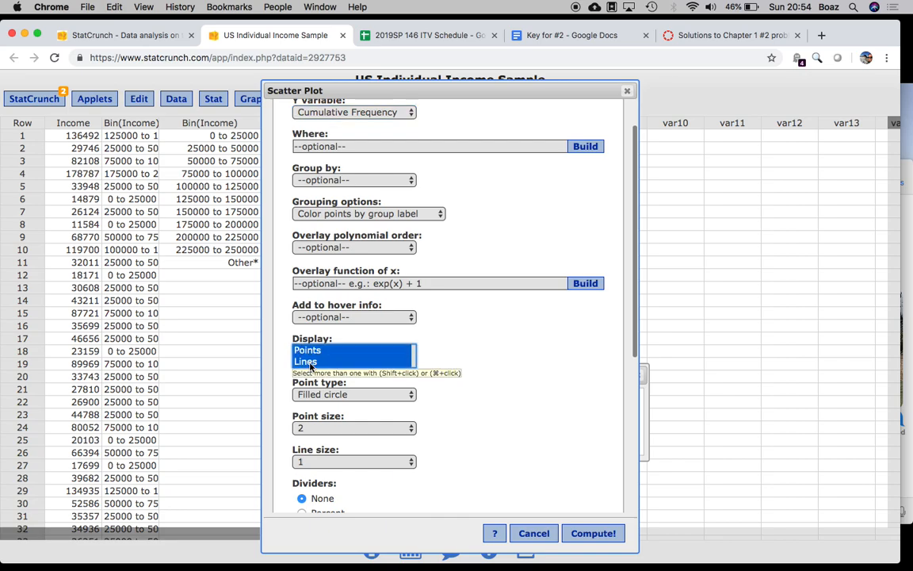
click(591, 534)
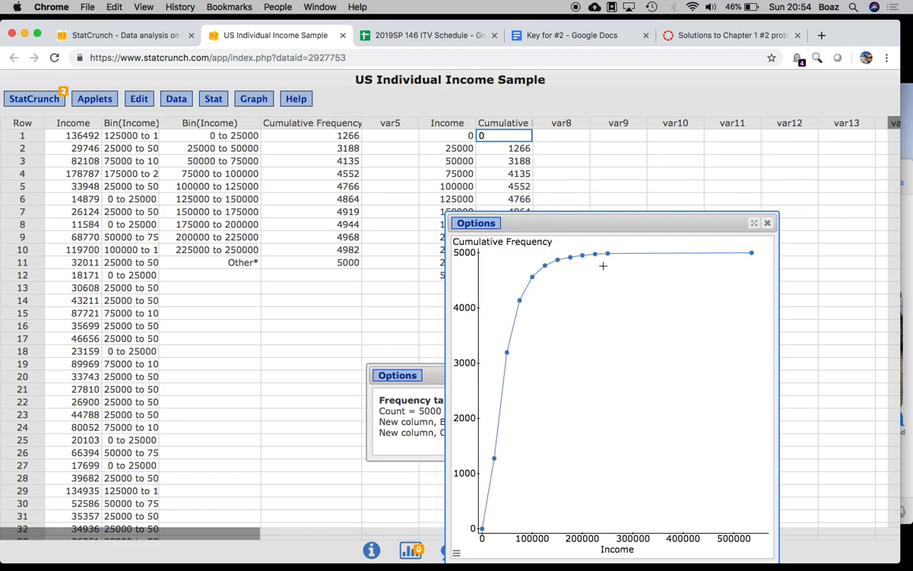
mouse_move(609, 254)
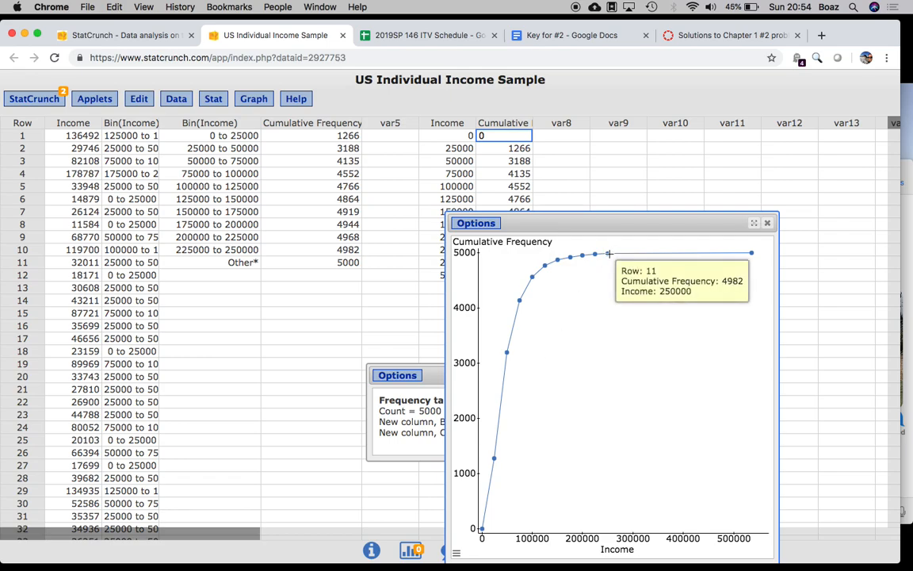
mouse_move(752, 254)
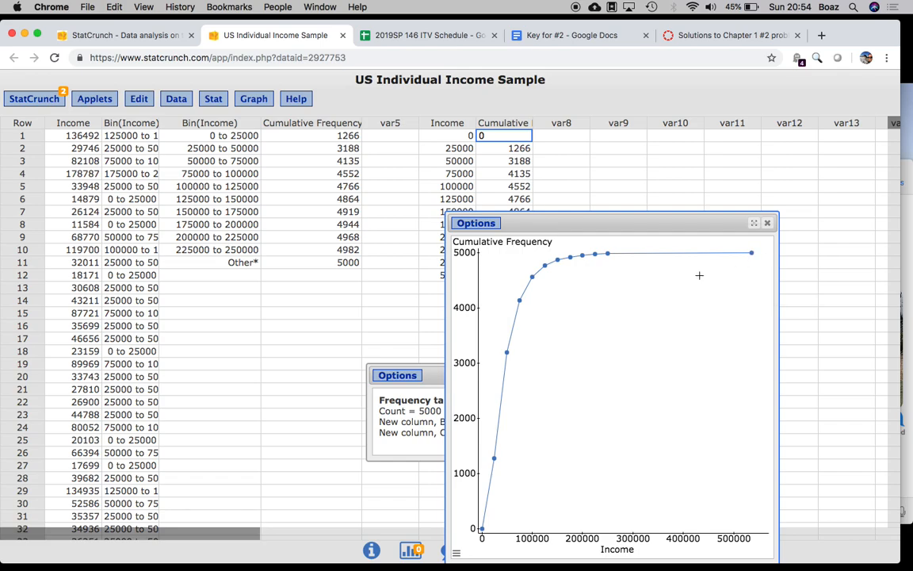